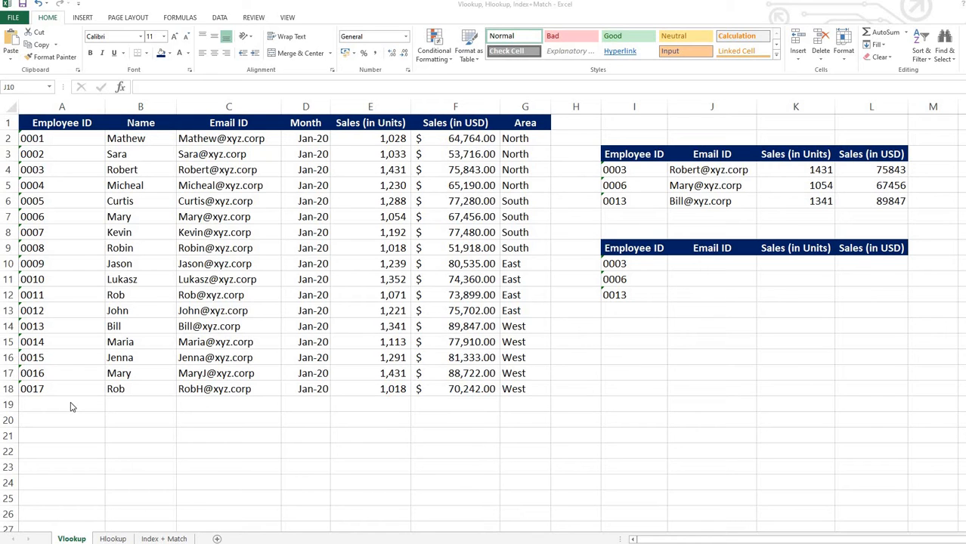
Examine the employee sales table and the empty lookup table, plus the data on the Hlookup and Index + Match sheets.
click(203, 326)
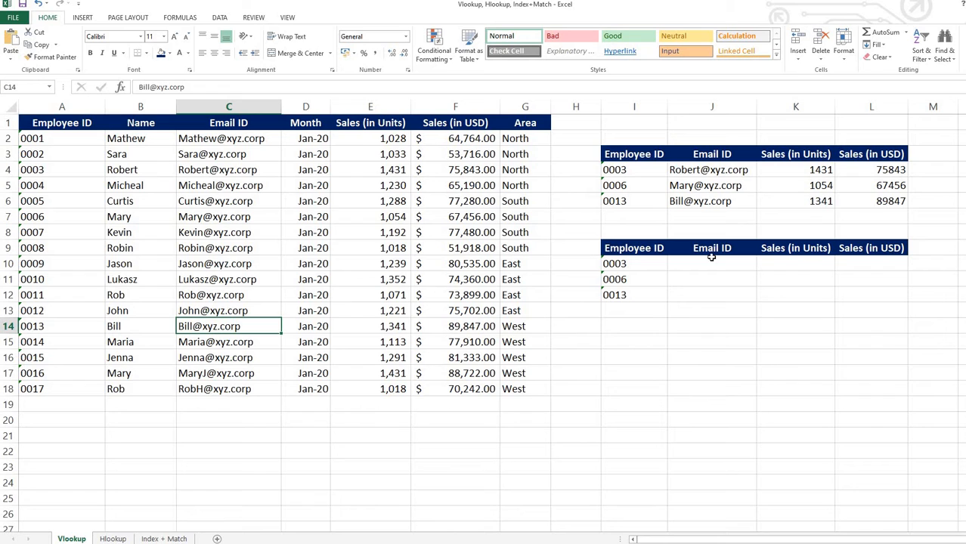
drag(635, 249, 814, 306)
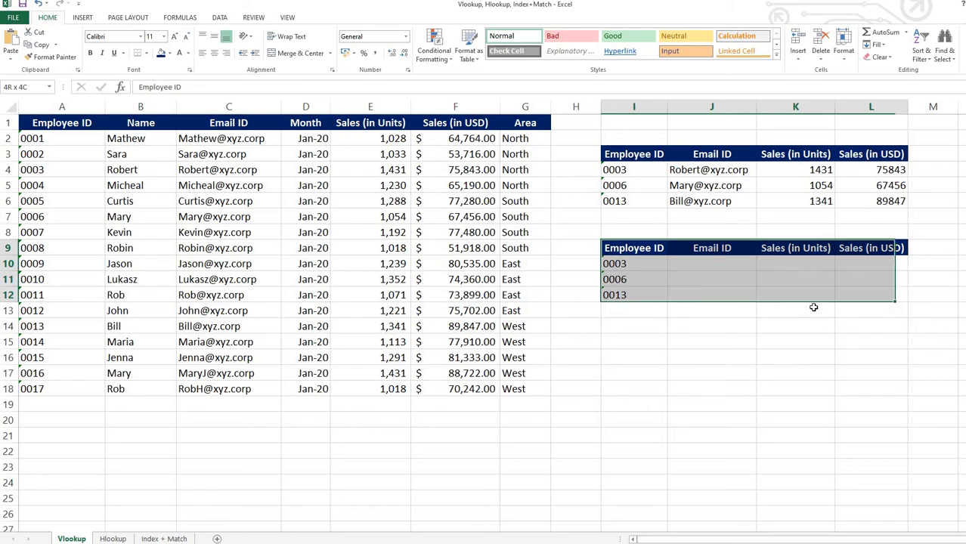
key(Left)
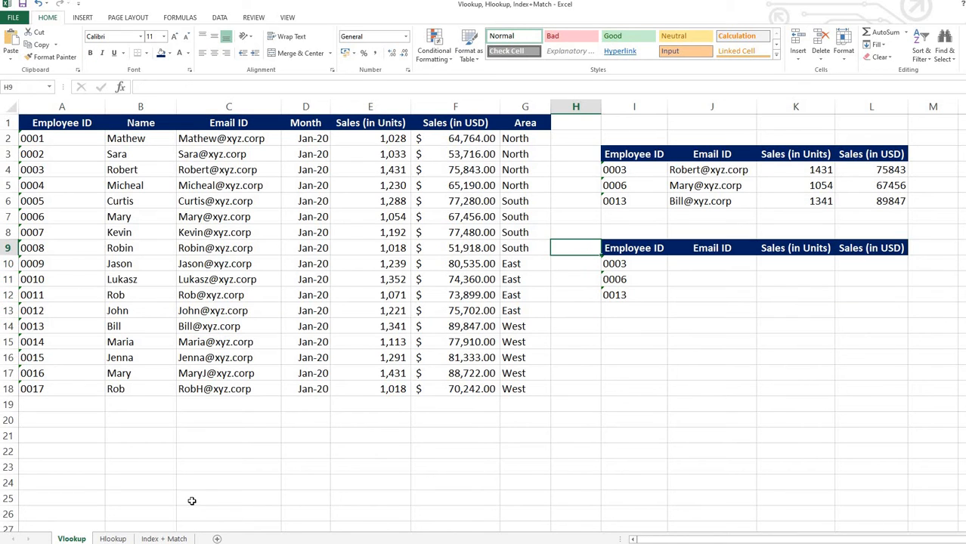
drag(306, 138, 370, 296)
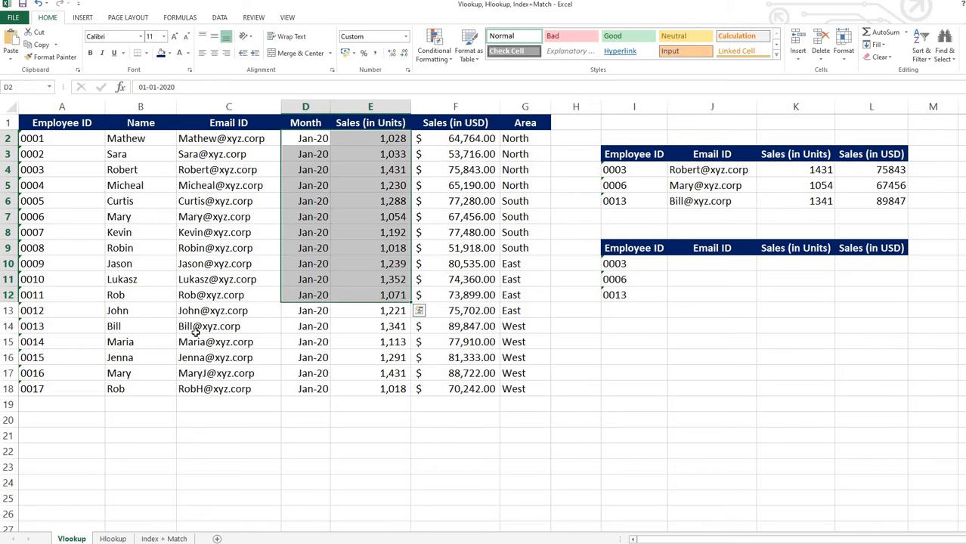
key(ctrl+Page_Down)
drag(49, 133, 372, 178)
key(Left)
click(164, 539)
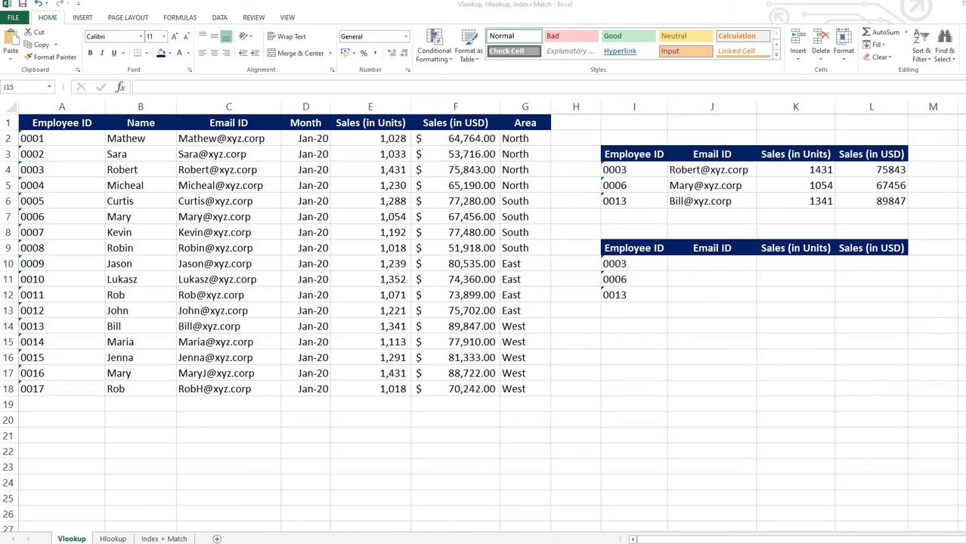
Enter an INDEX formula in I15 that returns row 10, column 5 of the range A1:G18.
click(622, 342)
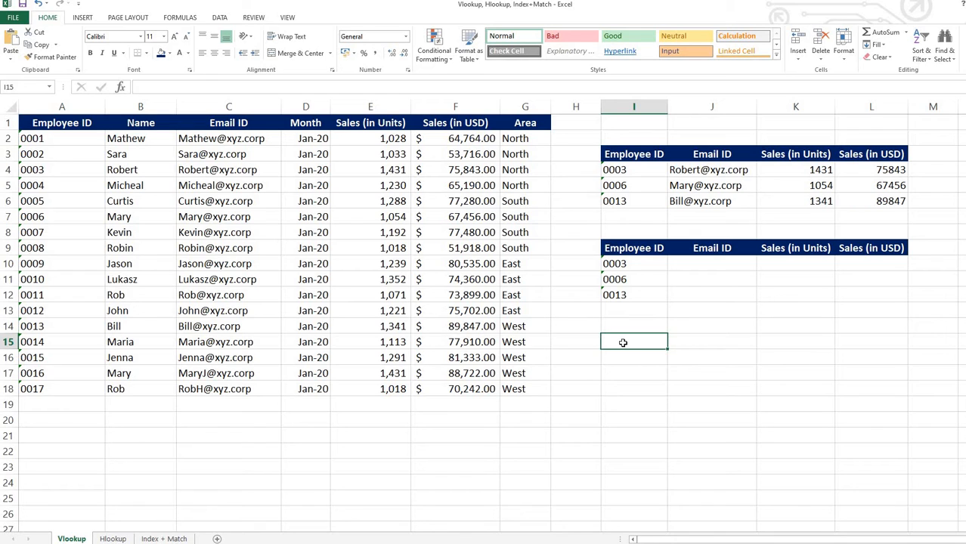
text(=Index)
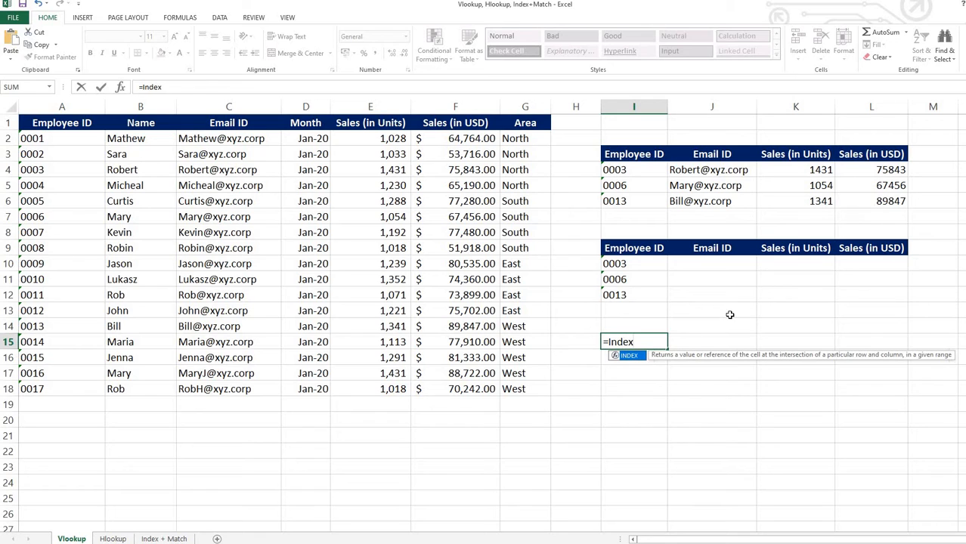
key(Tab)
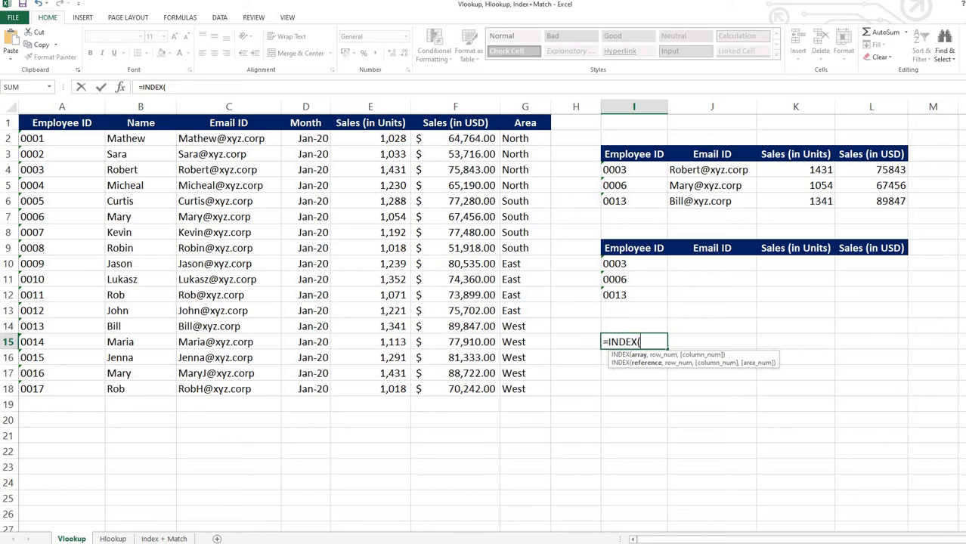
drag(62, 123, 140, 185)
drag(377, 351, 527, 386)
text(,)
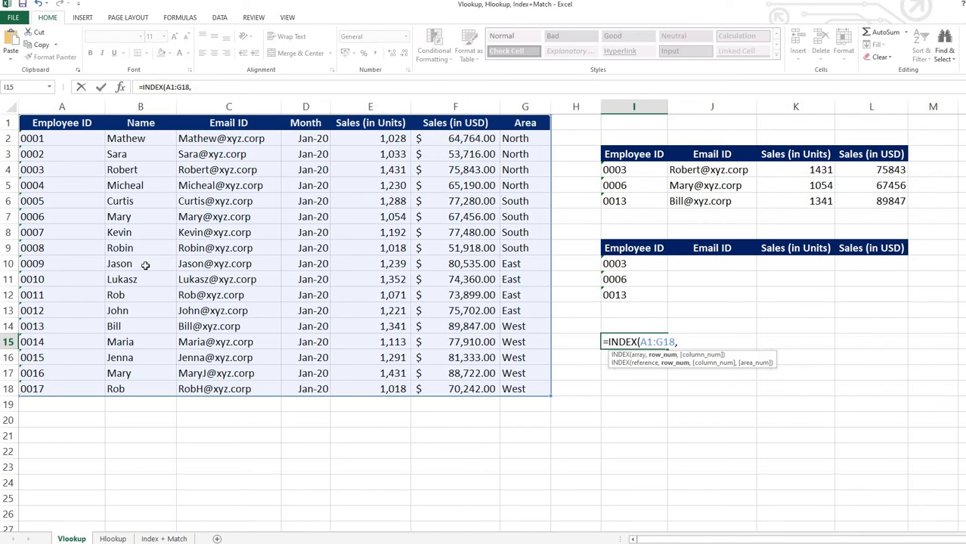
text(10,)
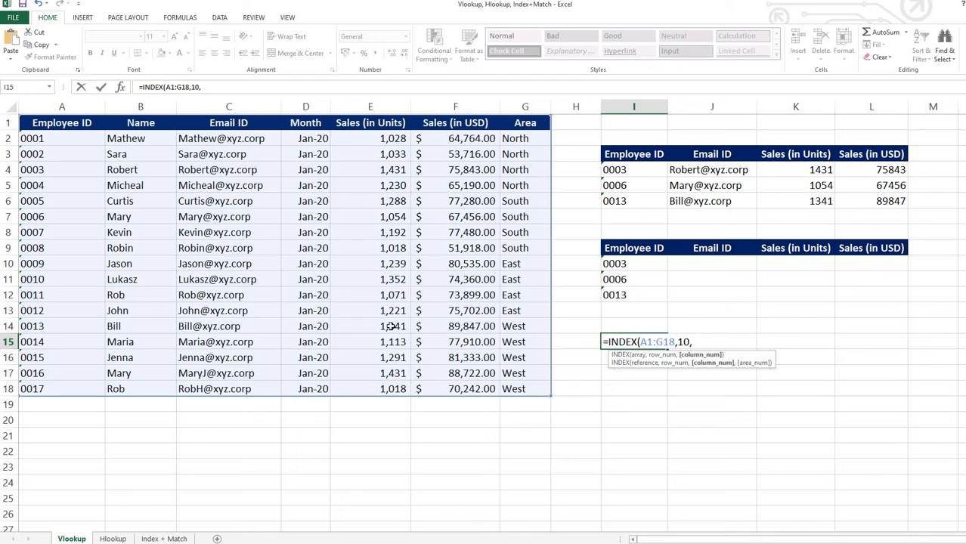
text(5)
key(Return)
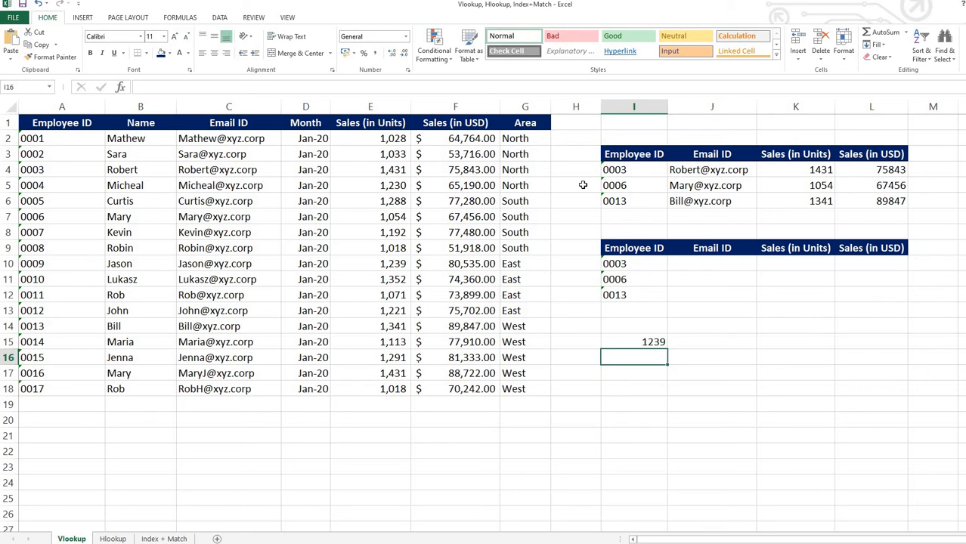
click(634, 154)
drag(734, 184, 869, 201)
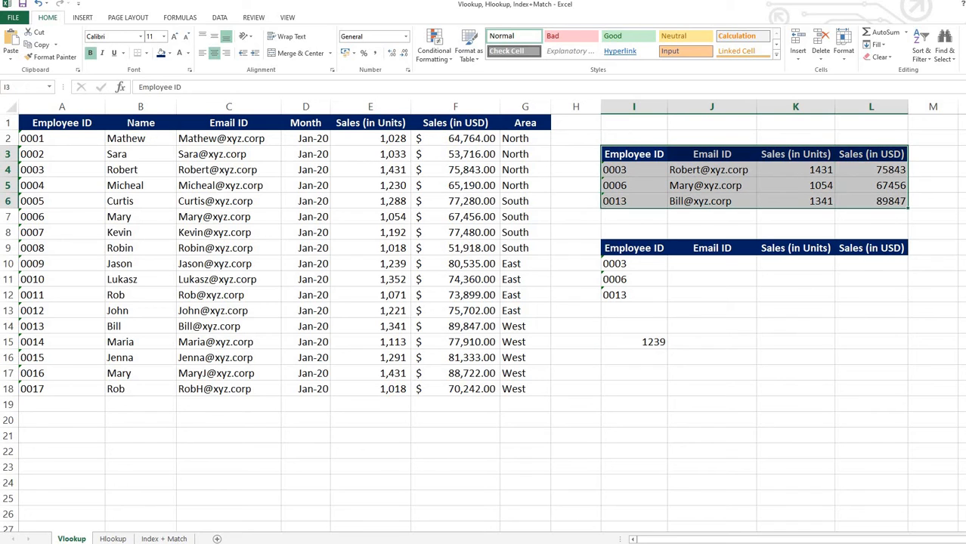
click(633, 154)
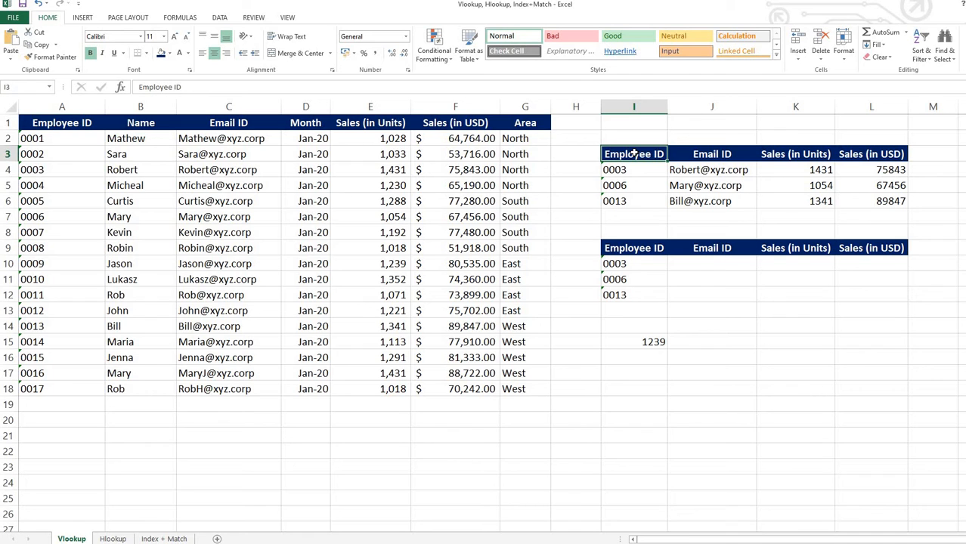
Enter the formula =MATCH(I10,A1:A18,0) in I16 to find the exact-match position of that employee ID.
click(651, 366)
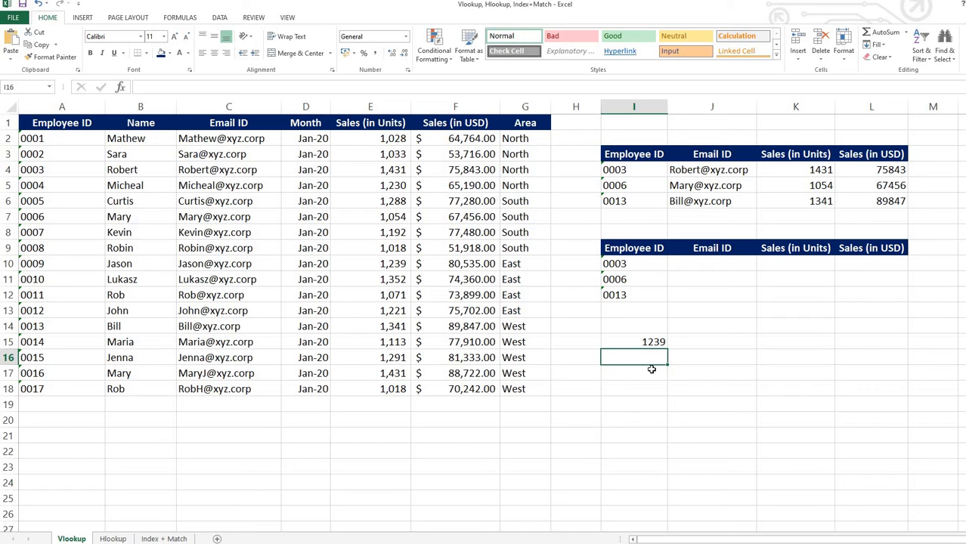
text(=mat)
key(Tab)
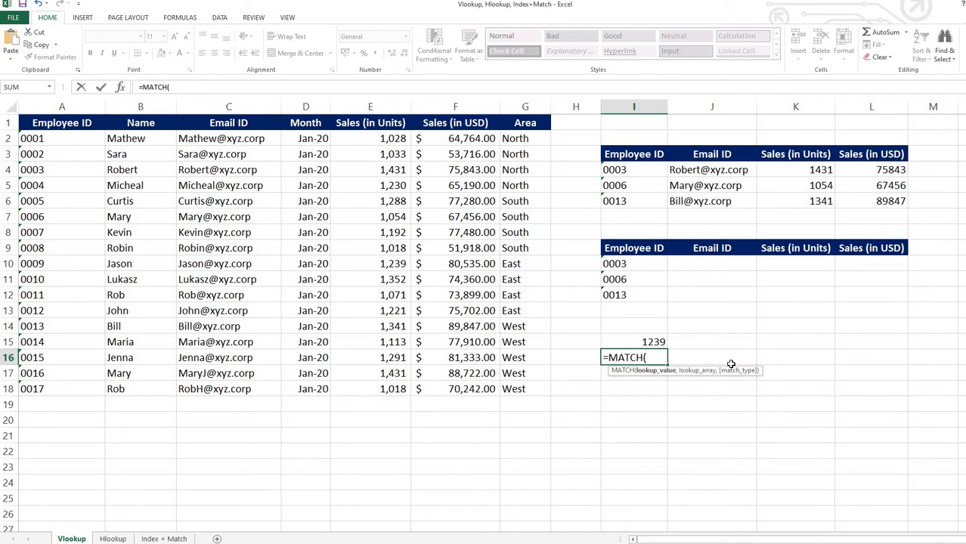
click(639, 263)
text(,)
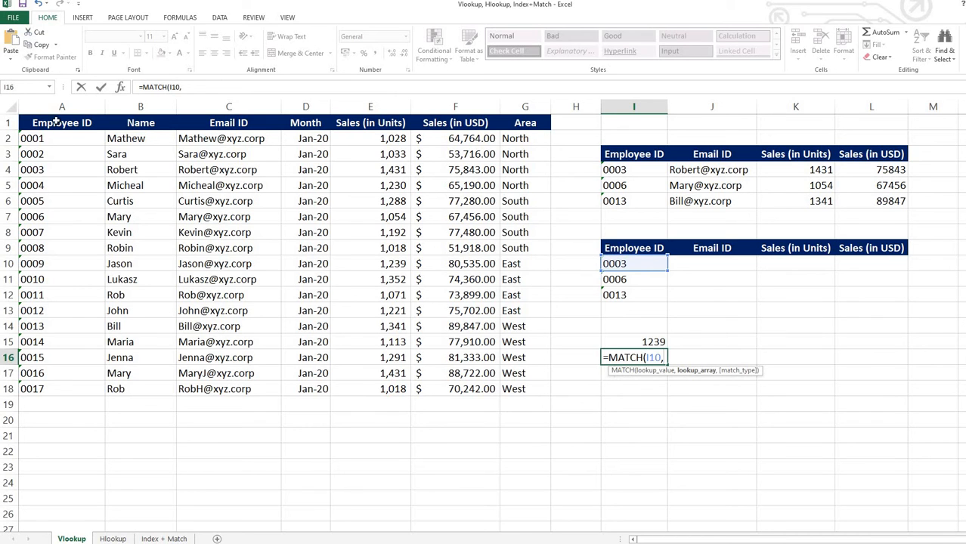
drag(60, 123, 66, 387)
text(,)
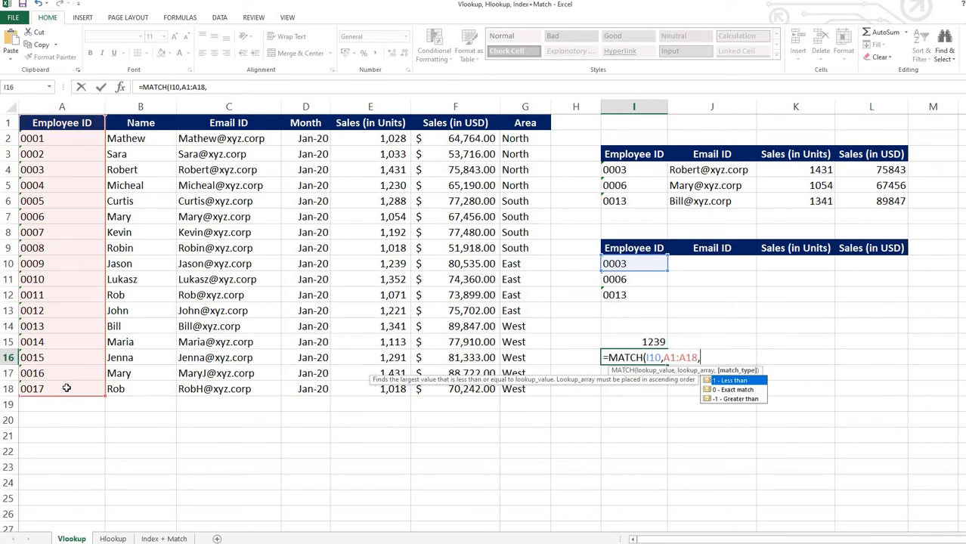
text(0))
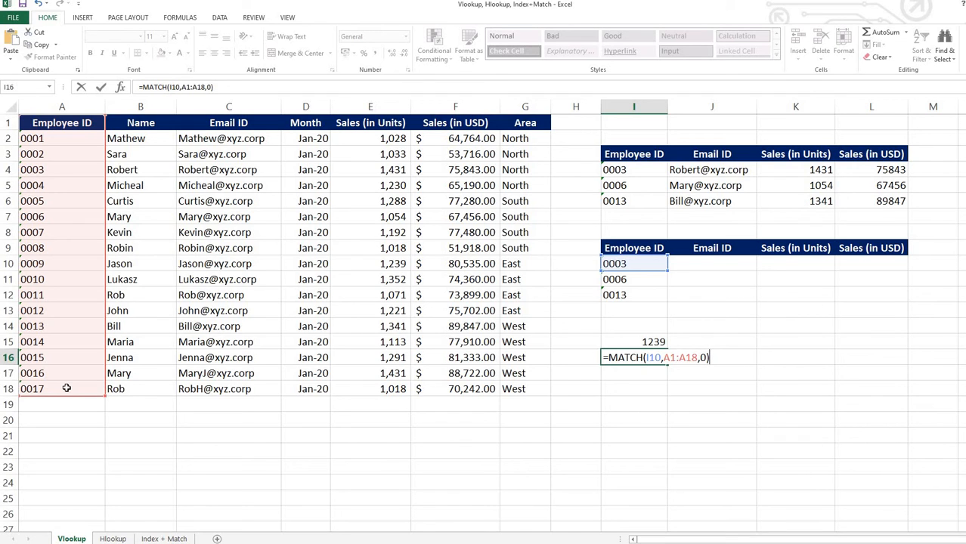
key(Return)
click(647, 356)
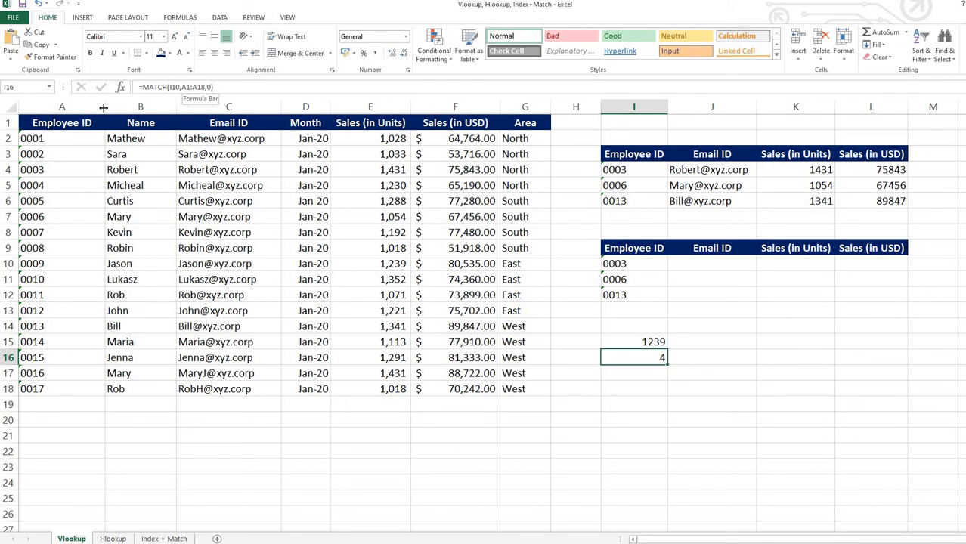
click(60, 173)
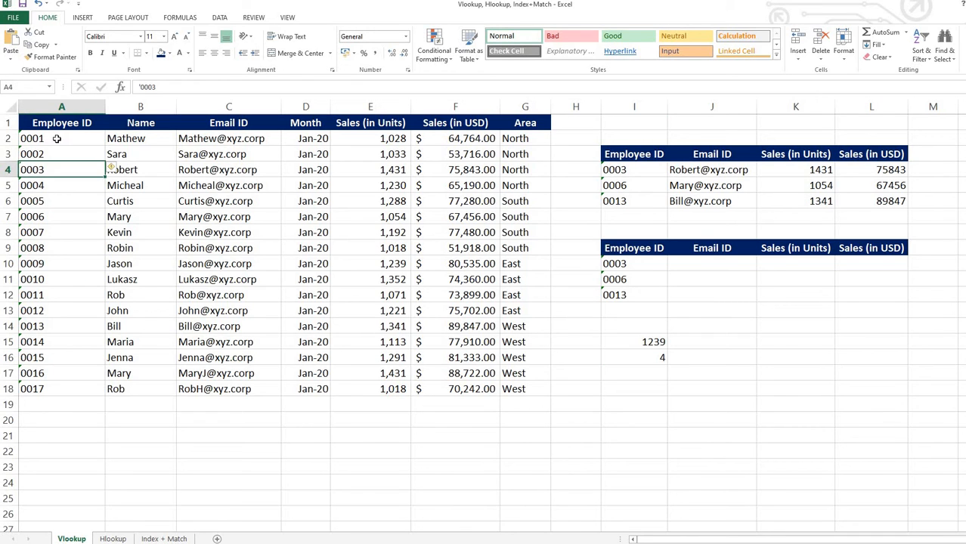
drag(31, 125, 35, 167)
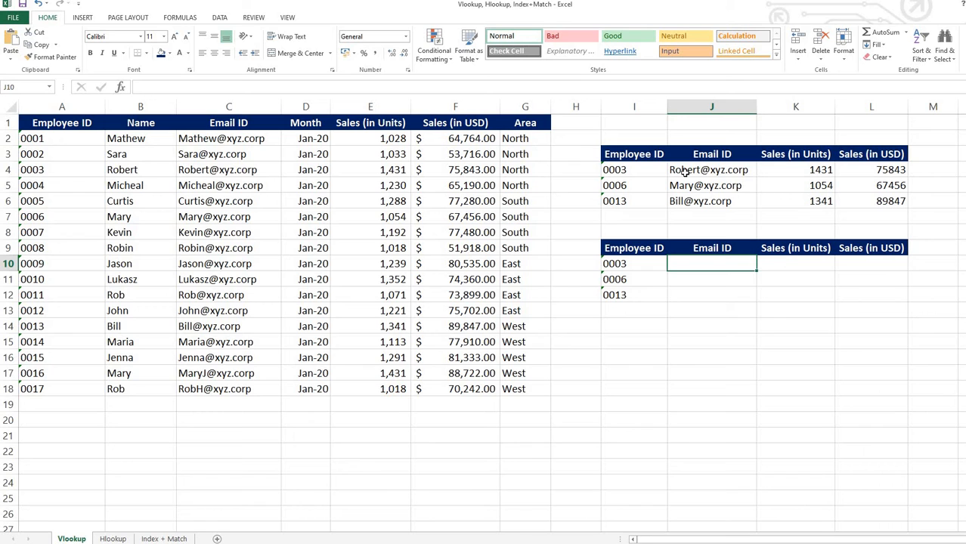
drag(703, 170, 900, 202)
Start an INDEX formula in J10 with the absolute array $A$1:$G$18.
click(689, 264)
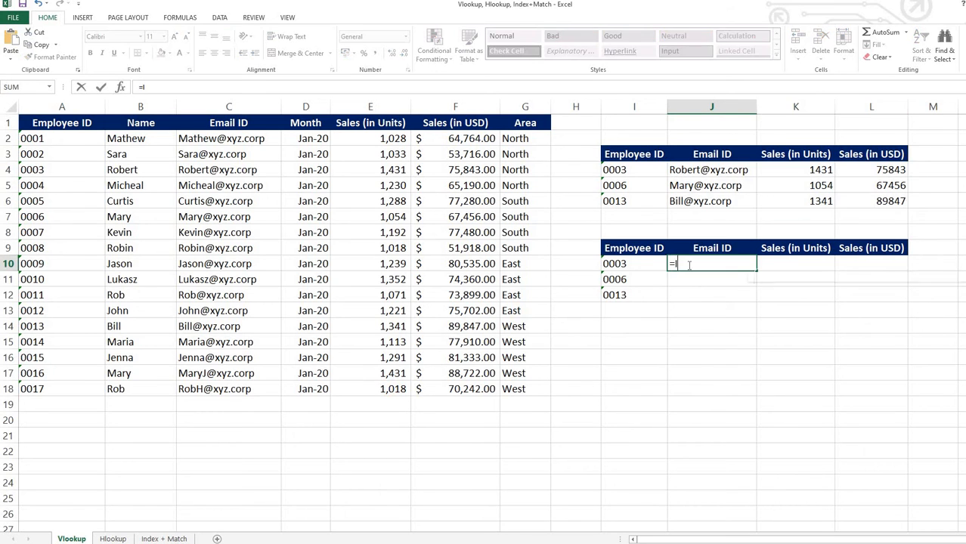
text(=INDEX()
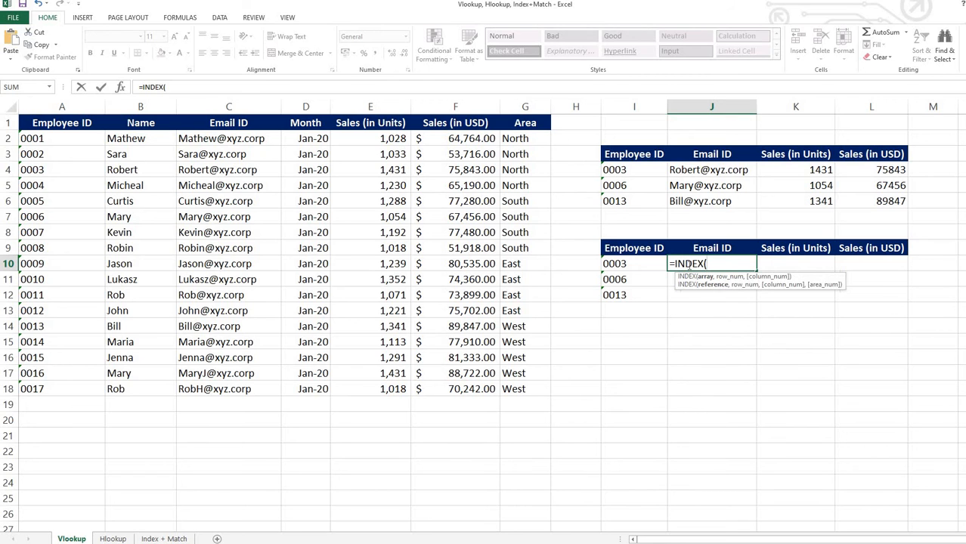
drag(62, 129, 533, 386)
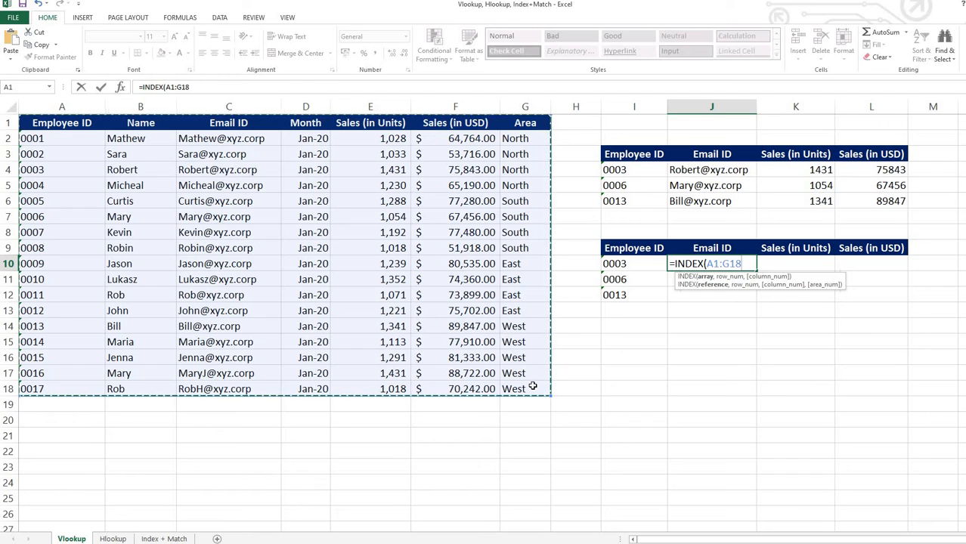
key(F4)
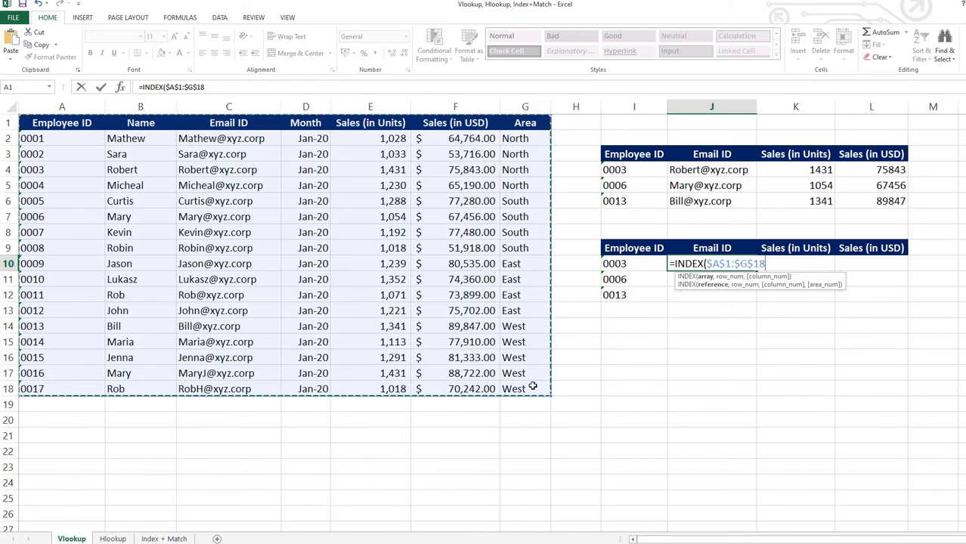
text(,)
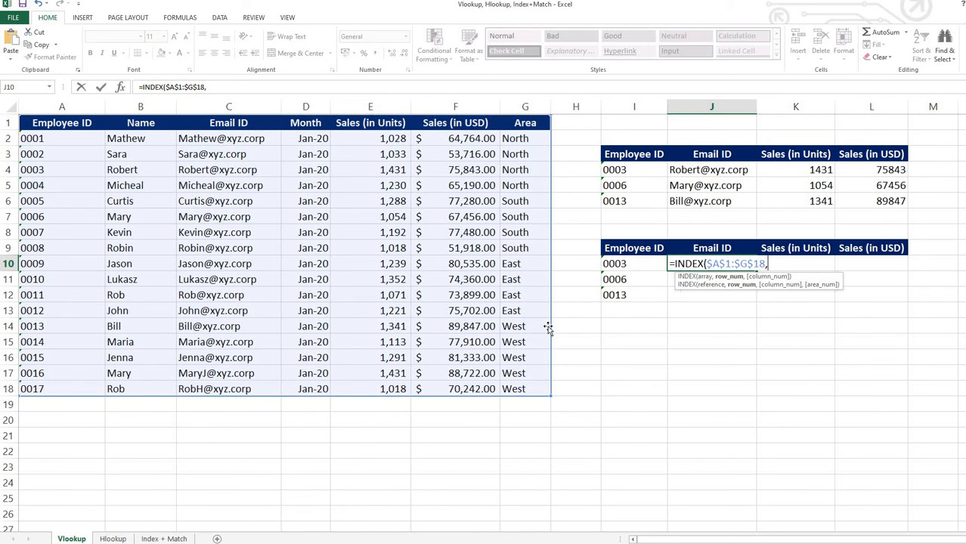
text(MATCH()
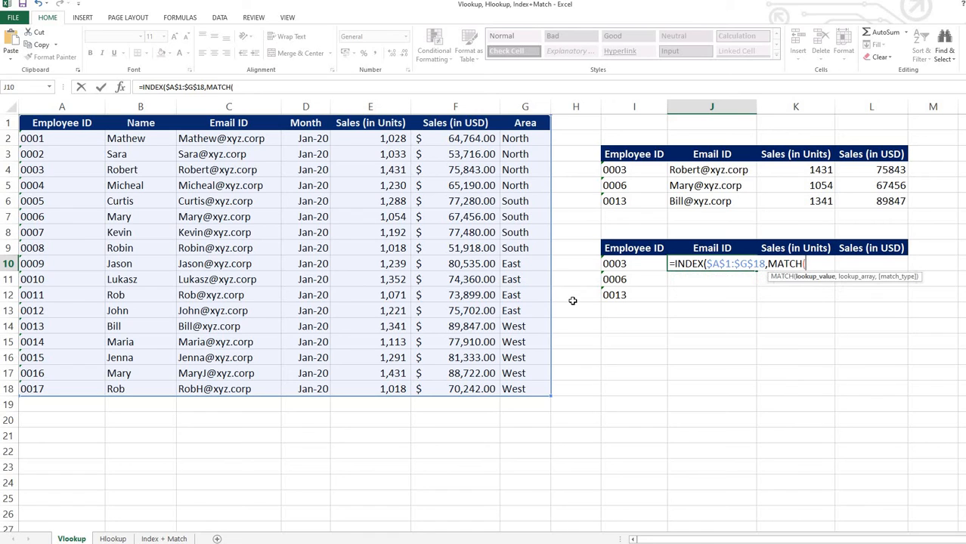
Add MATCH($I10,$A$1:$A$18,0) as the row number argument of the INDEX formula in J10.
click(635, 261)
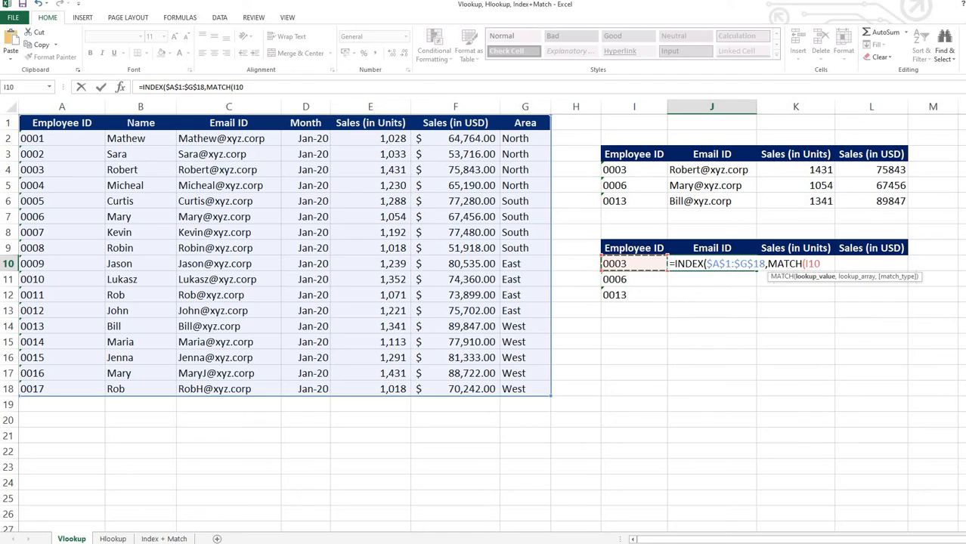
key(F4)
key(F4)
key(F4)
text(,)
drag(54, 126, 65, 376)
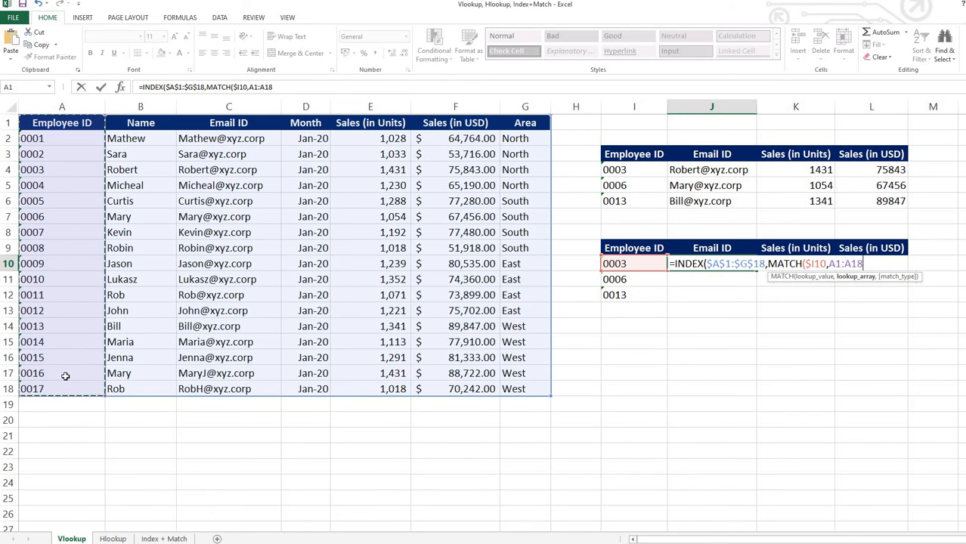
key(F4)
text(,)
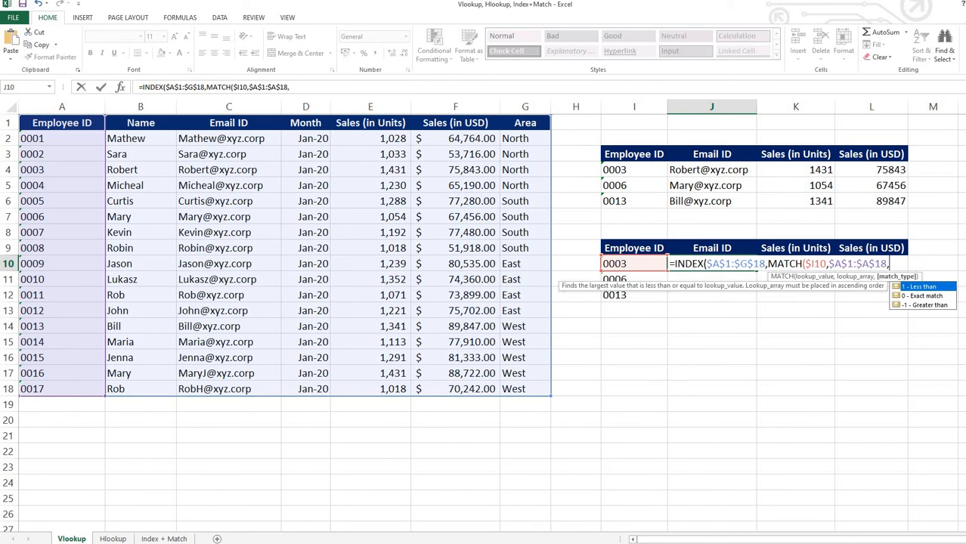
text(0),)
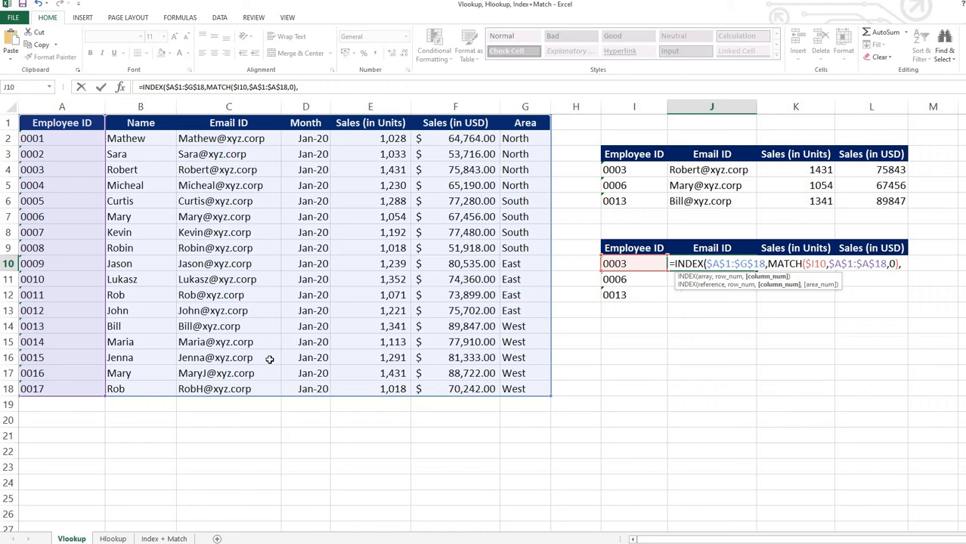
Add MATCH(J$9,$A$1:$G$1,0) as the column number argument and close the INDEX formula in J10.
text(MATC)
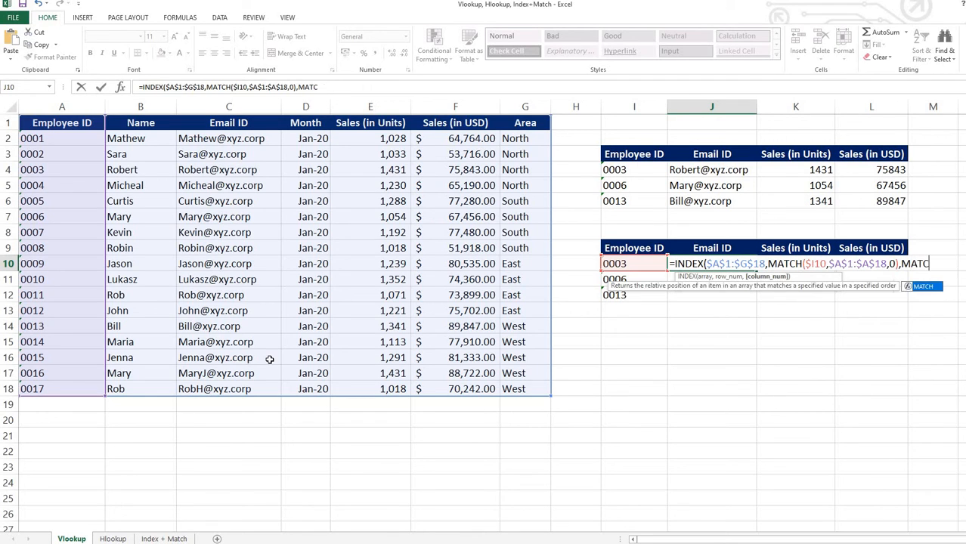
double_click(916, 286)
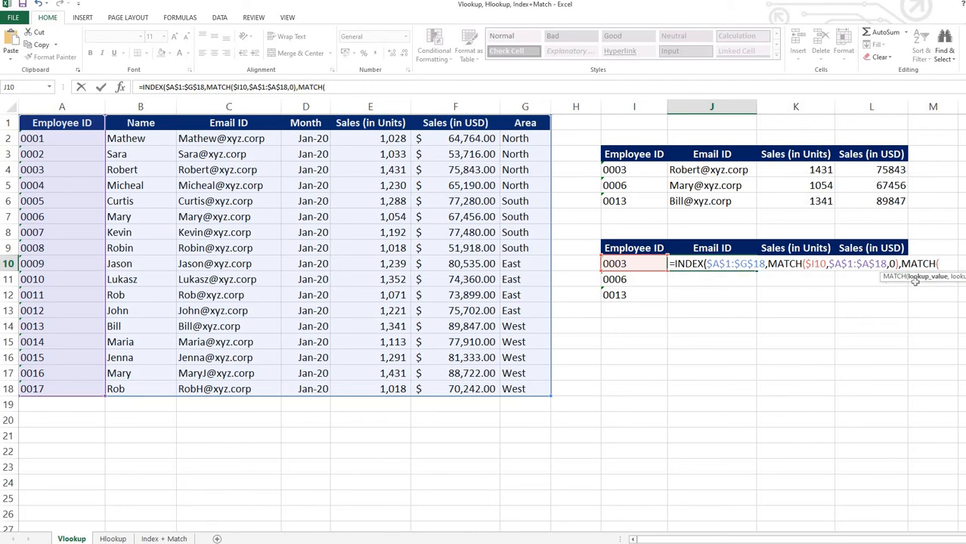
click(693, 248)
key(F4)
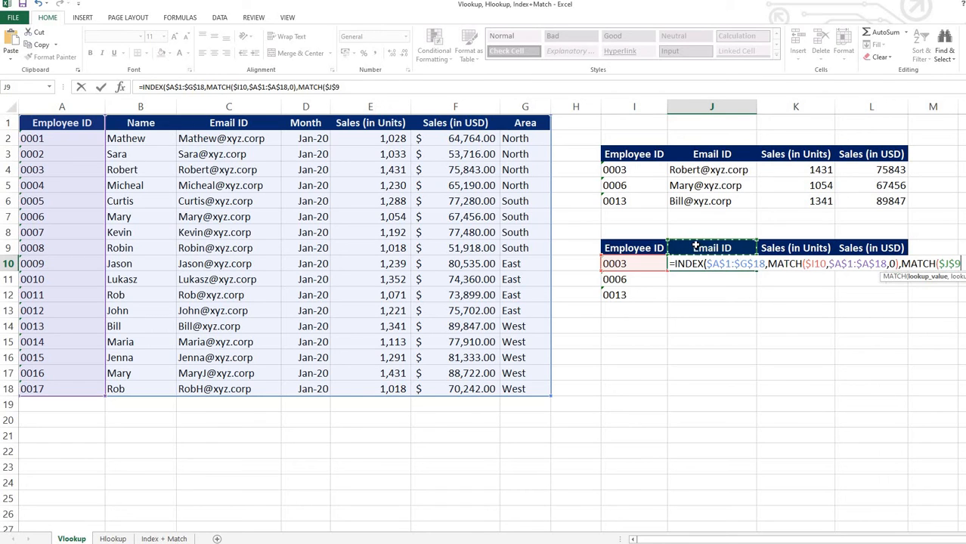
key(F4)
text(,)
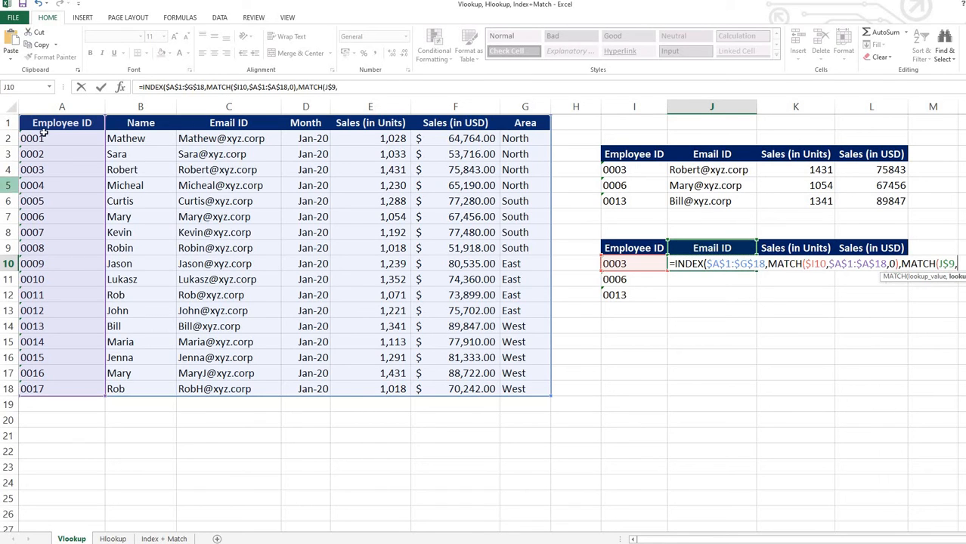
drag(51, 125, 541, 123)
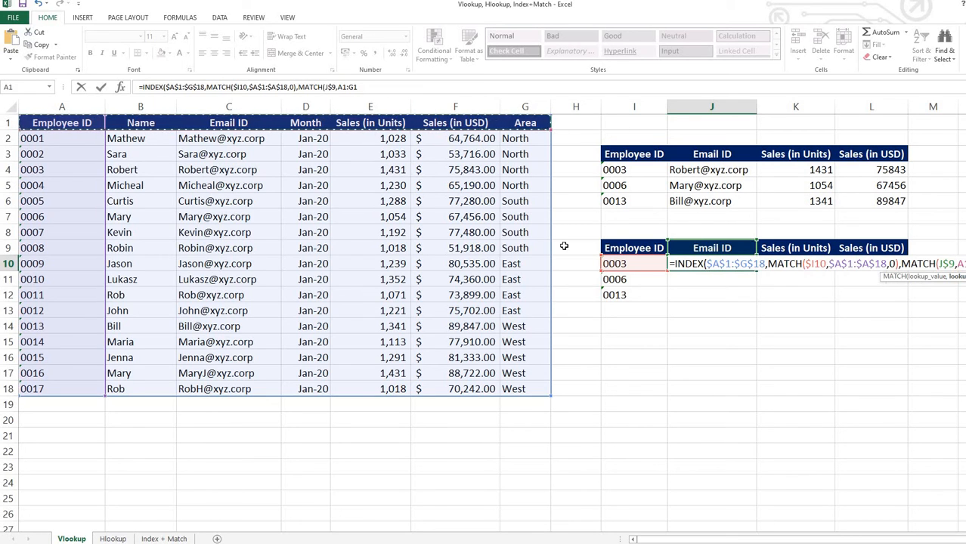
key(F4)
text(,0))
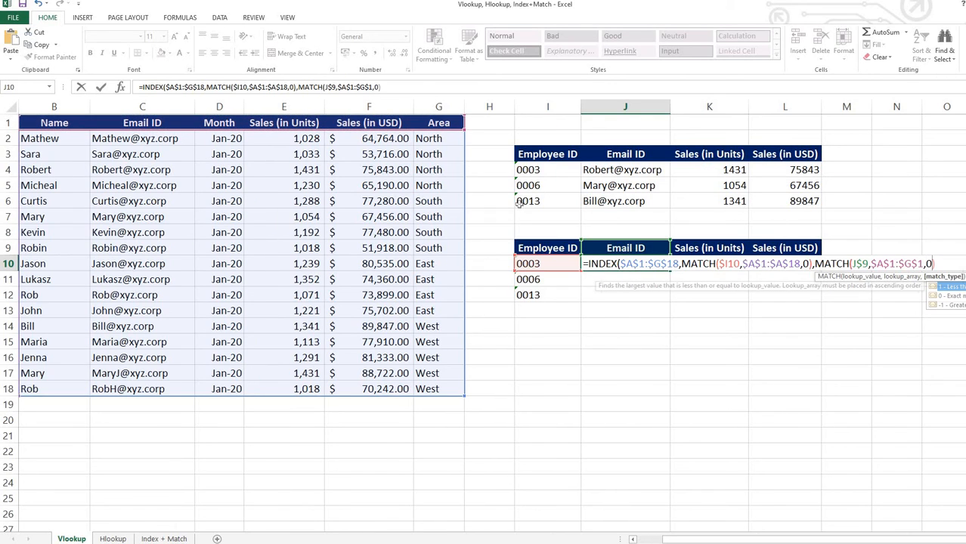
text())
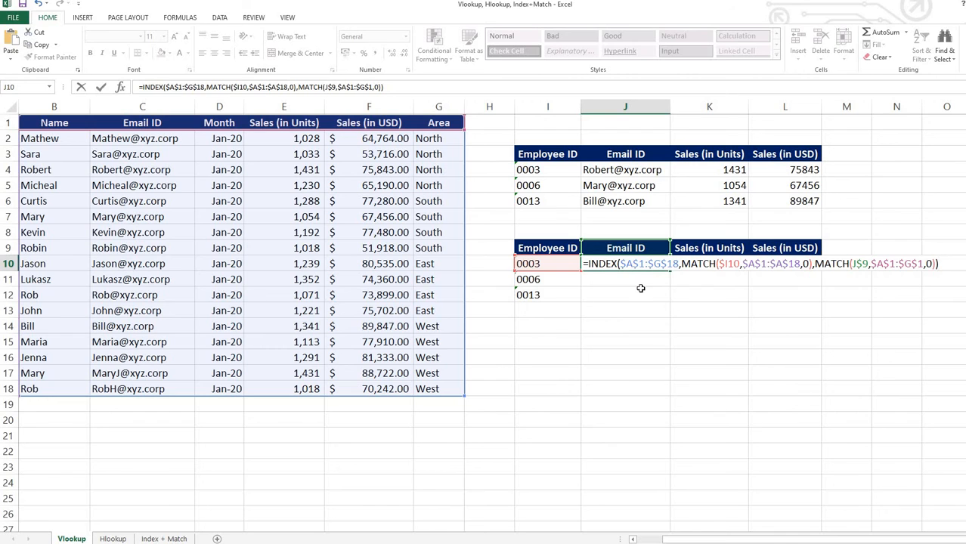
Review the array, row number and column number arguments of the combined INDEX and MATCH formula in J10.
click(604, 263)
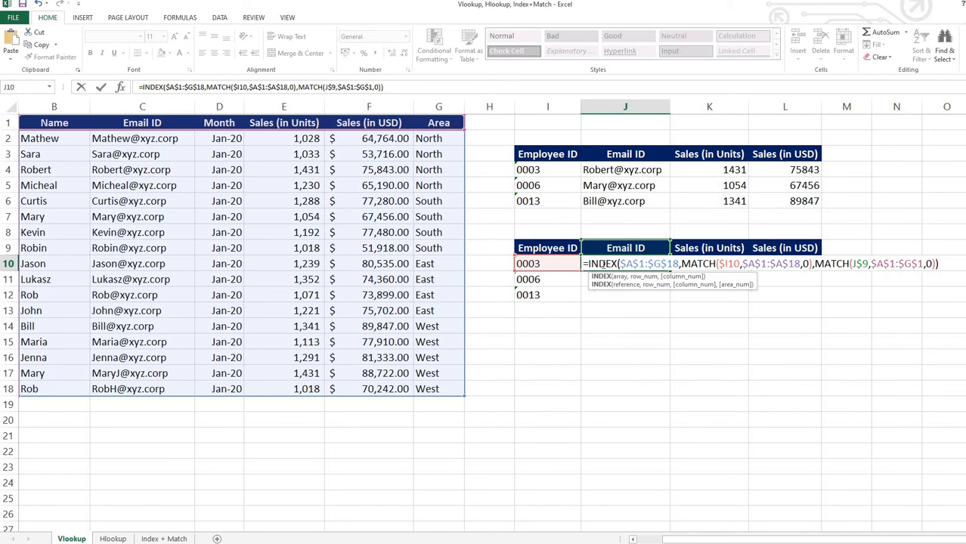
click(648, 263)
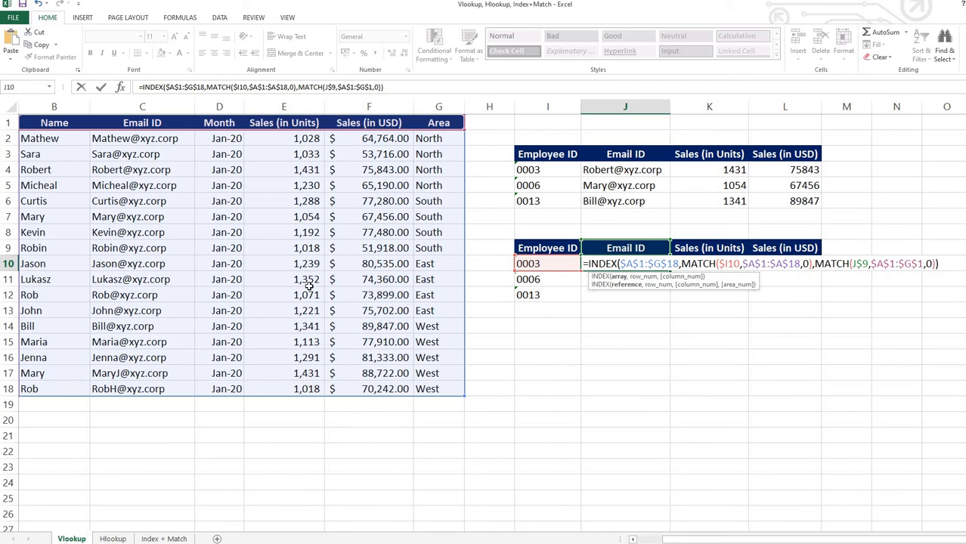
click(697, 263)
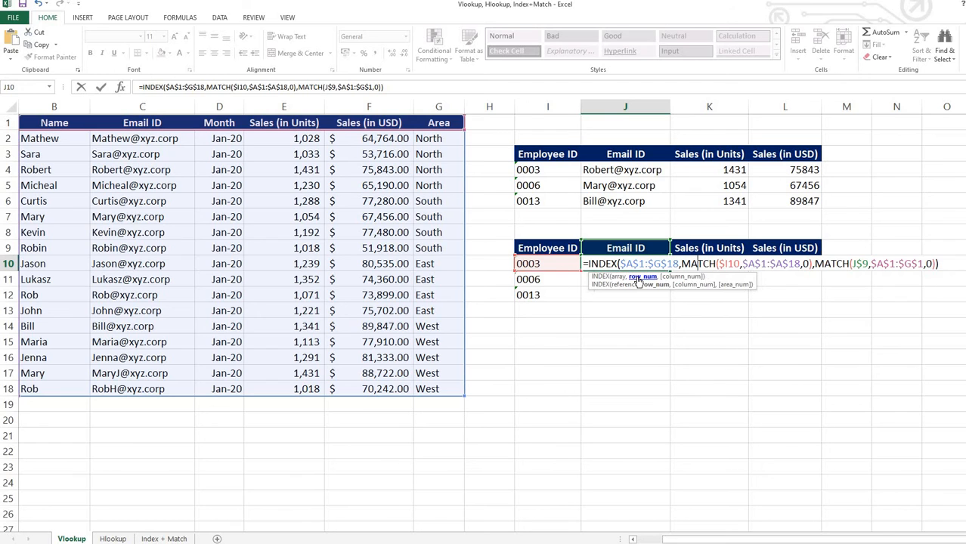
click(728, 264)
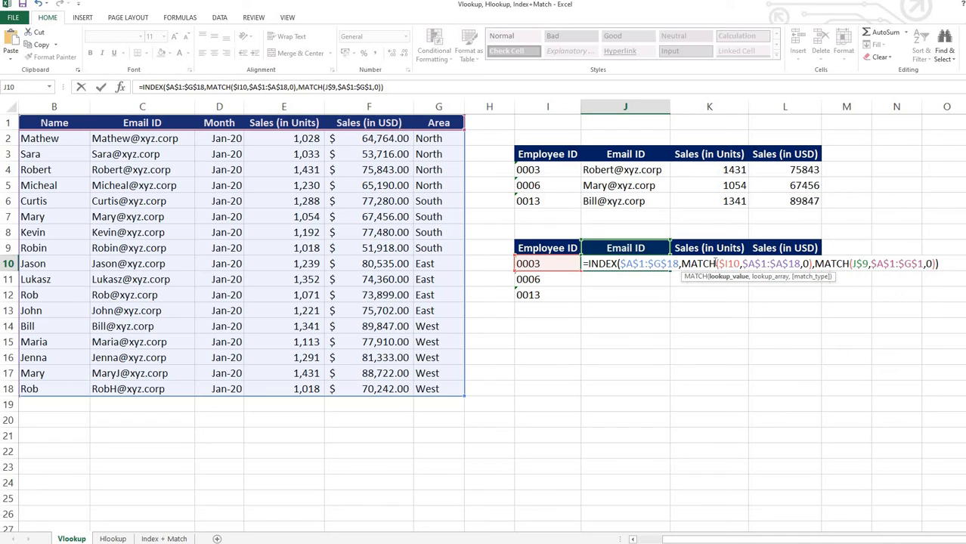
key(Right)
key(Right)
key(Right)
key(Right)
key(Right)
key(Right)
key(Right)
drag(703, 538, 680, 539)
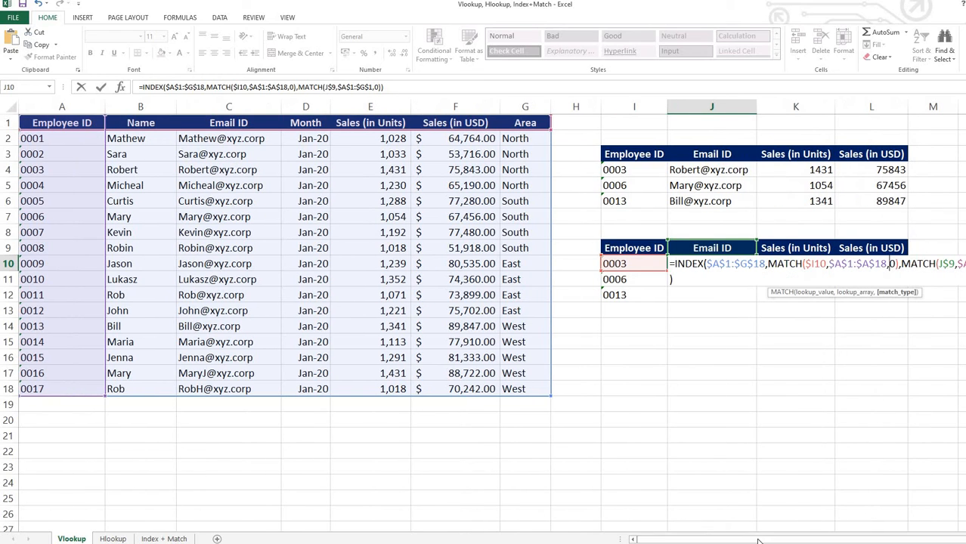
drag(758, 540, 785, 540)
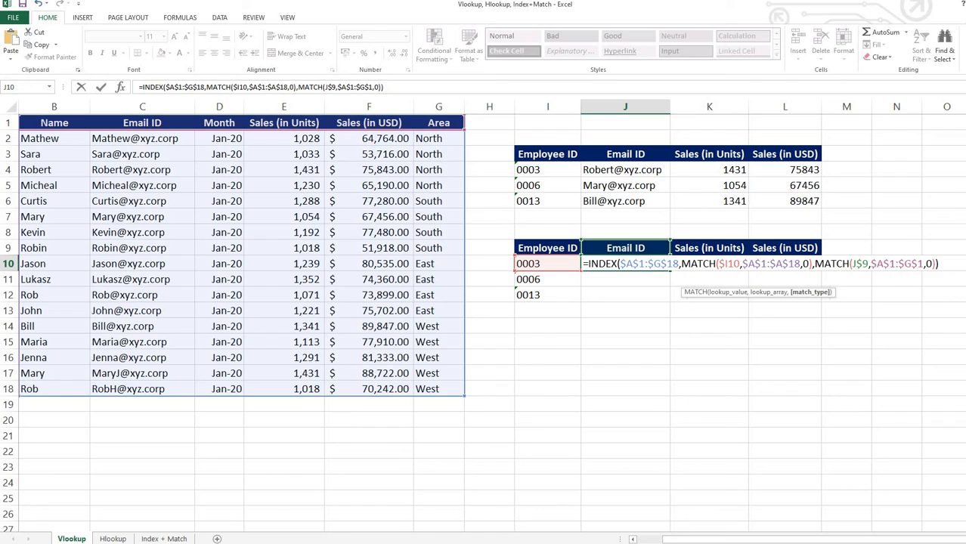
click(825, 263)
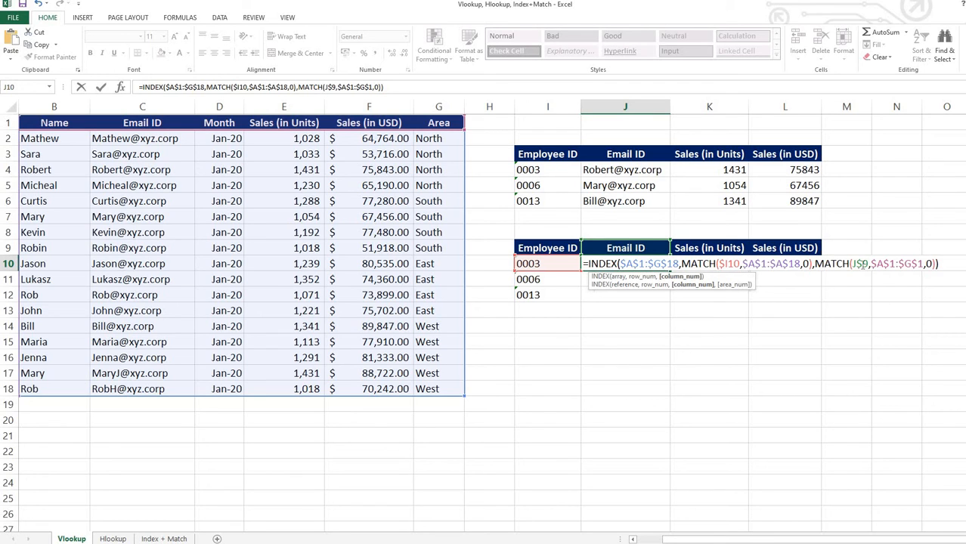
click(859, 263)
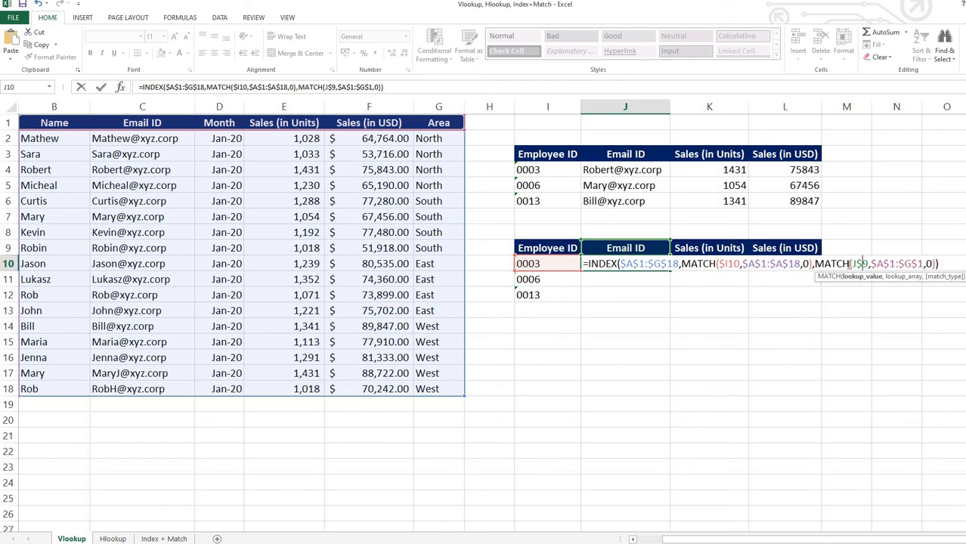
click(888, 263)
mouse_move(822, 542)
mouse_down()
mouse_move(786, 541)
mouse_move(820, 541)
mouse_up()
click(929, 264)
Enter the J10 formula and copy it down and across to fill J10:L12, then check the copied formulas.
key(ctrl+Return)
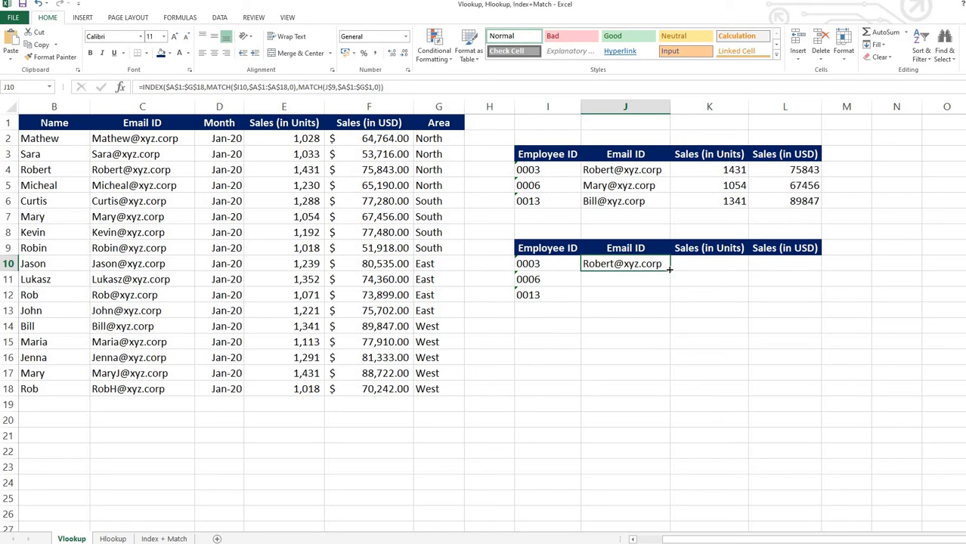
drag(670, 271, 668, 300)
drag(736, 303, 786, 296)
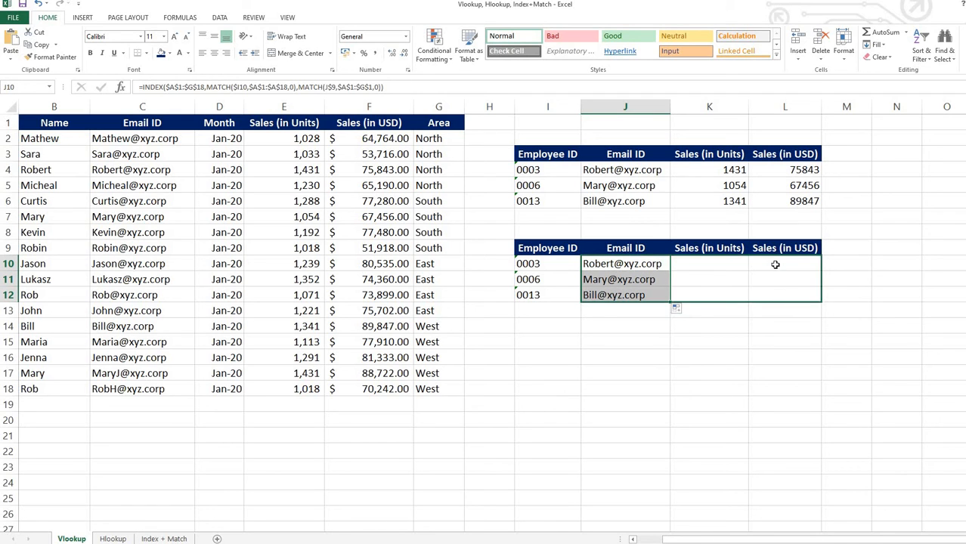
click(777, 265)
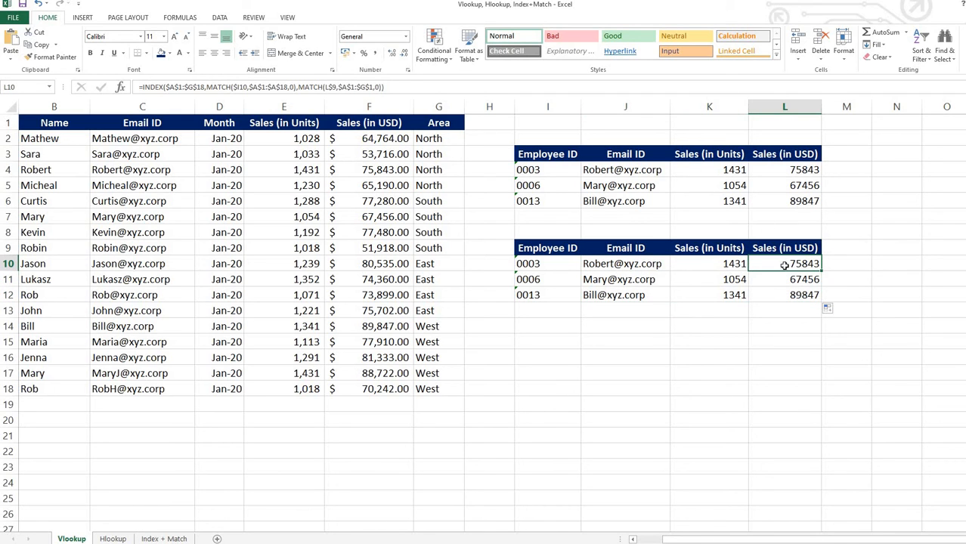
key(Left)
key(Left)
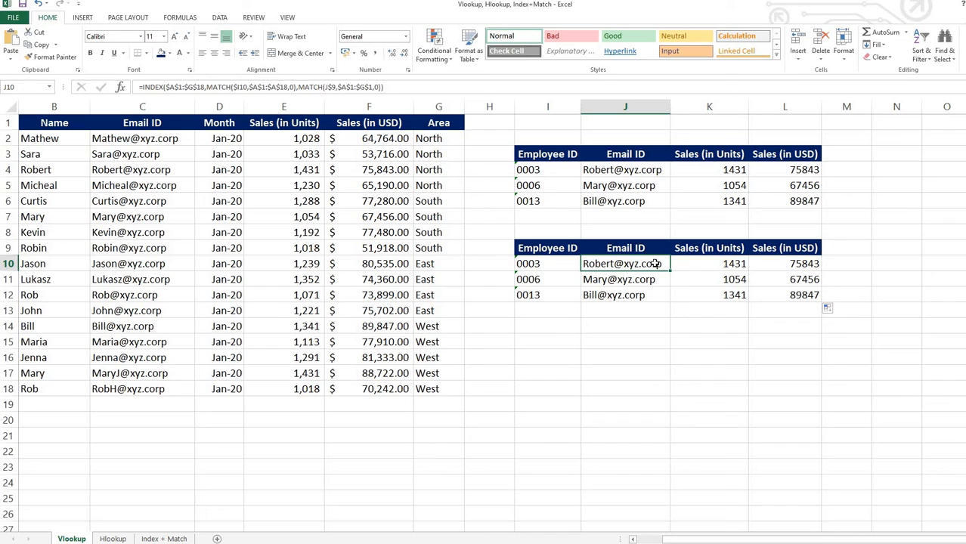
On the Hlookup sheet, start an INDEX formula in K15 with the absolute array $A$1:$R$7.
click(113, 538)
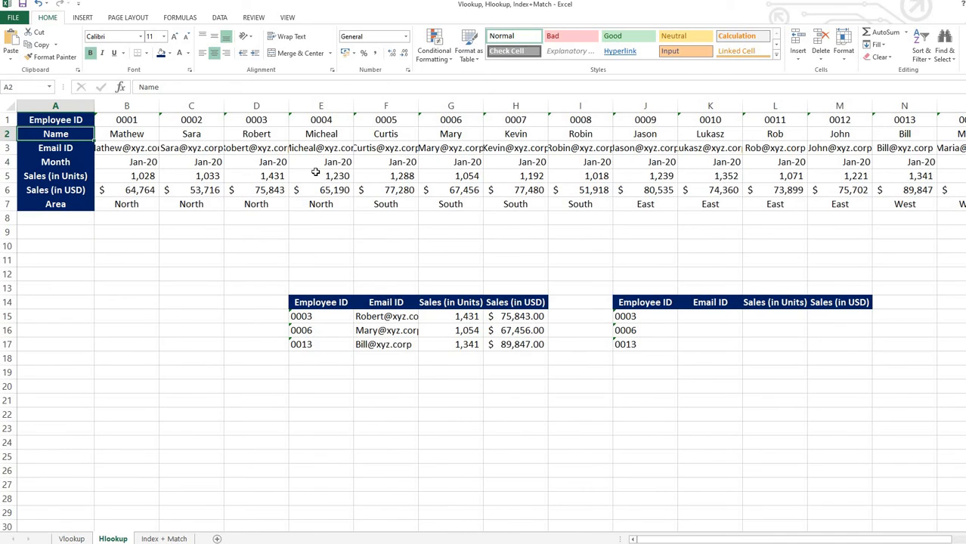
click(52, 117)
key(ctrl+a)
click(471, 180)
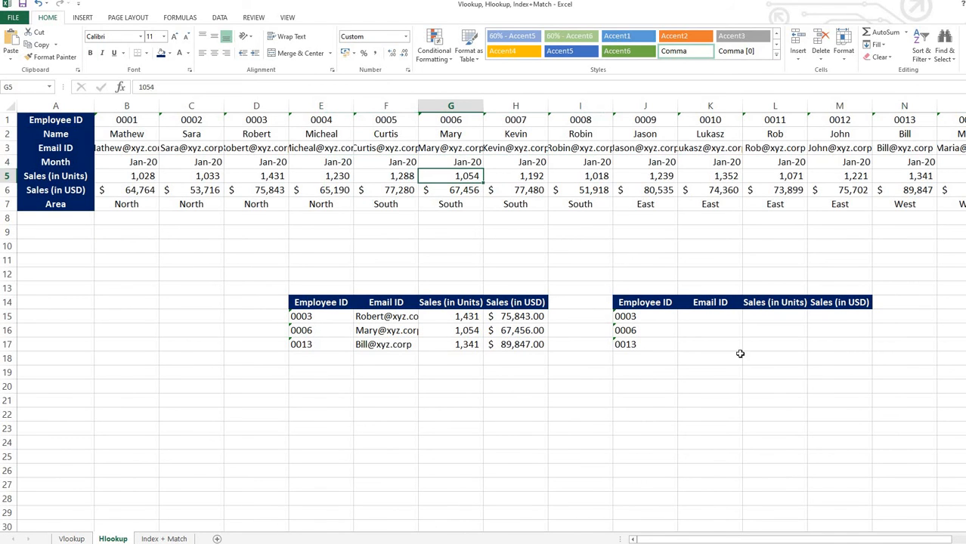
click(709, 316)
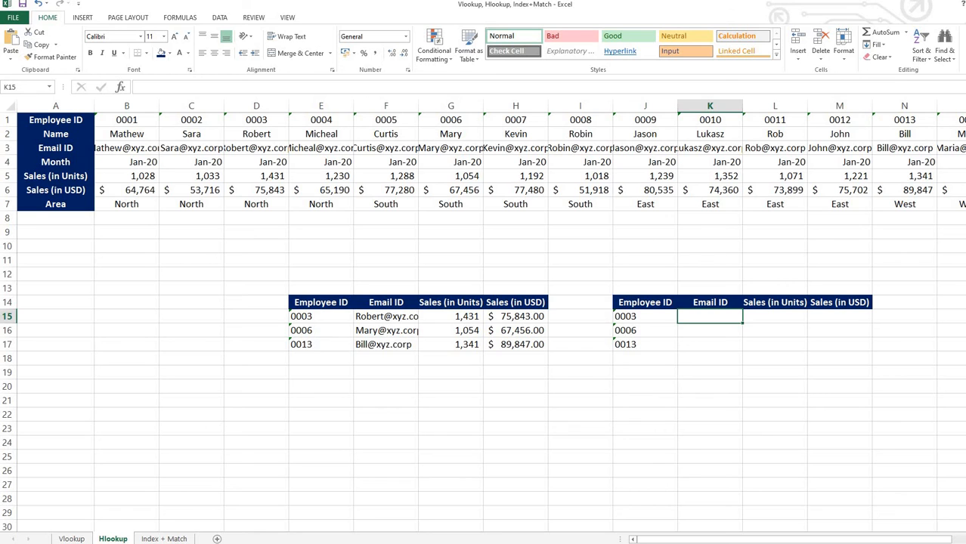
text(=INDEX()
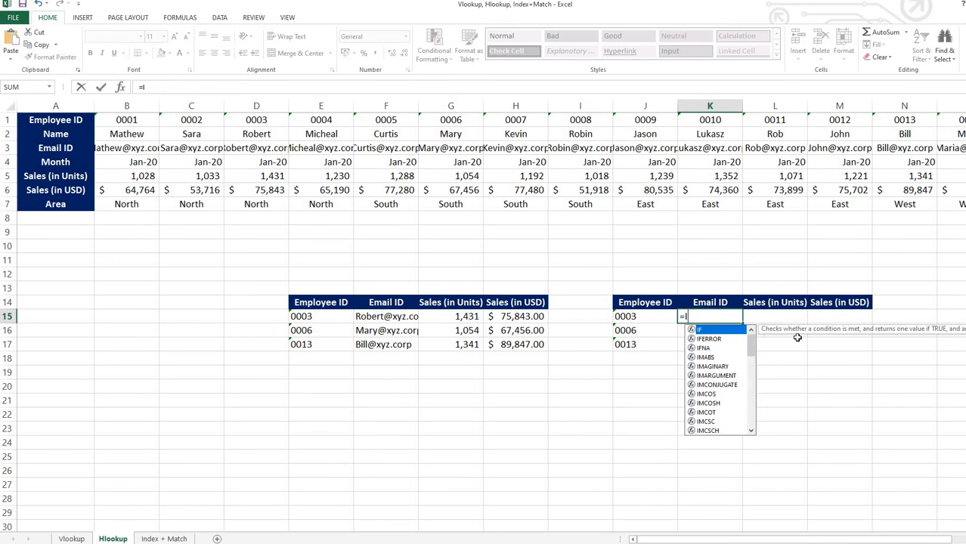
drag(55, 120, 915, 206)
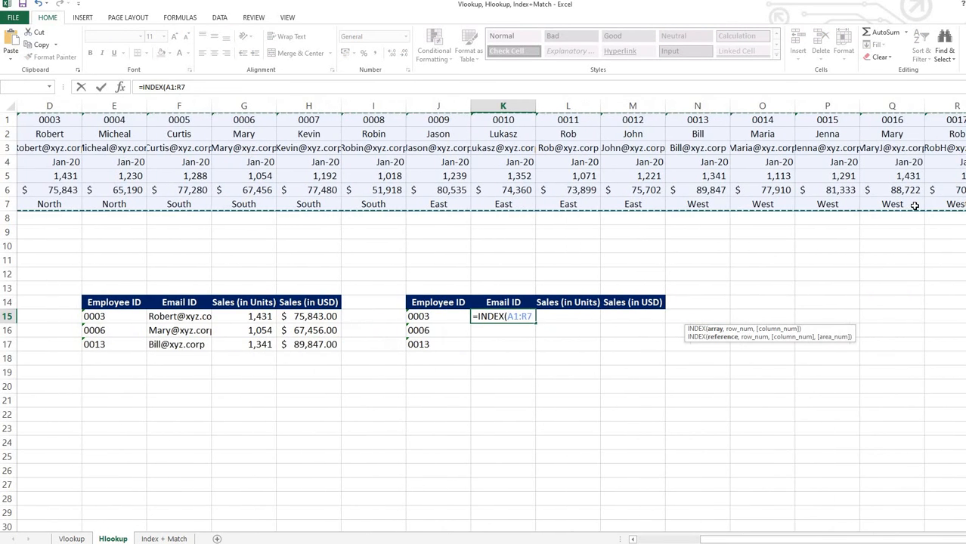
click(523, 317)
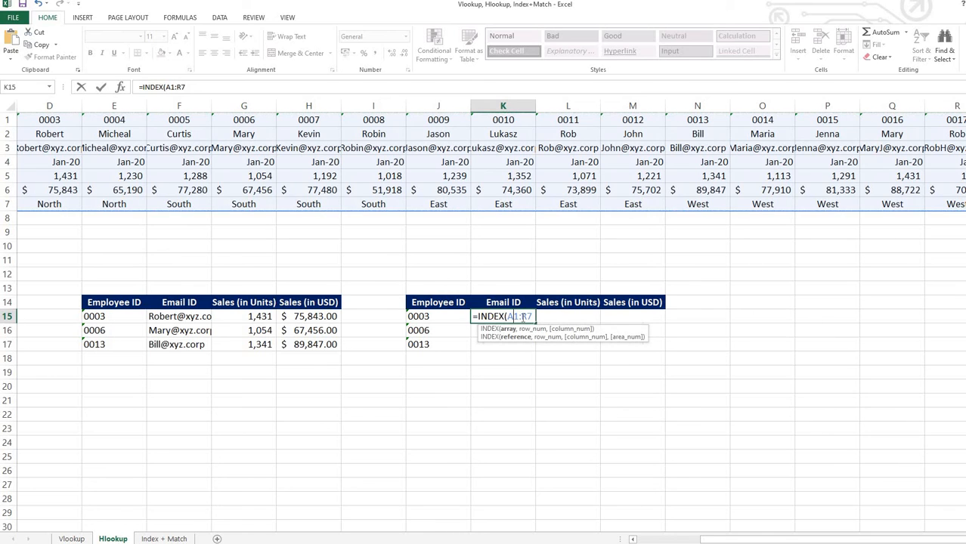
key(F4)
text(,)
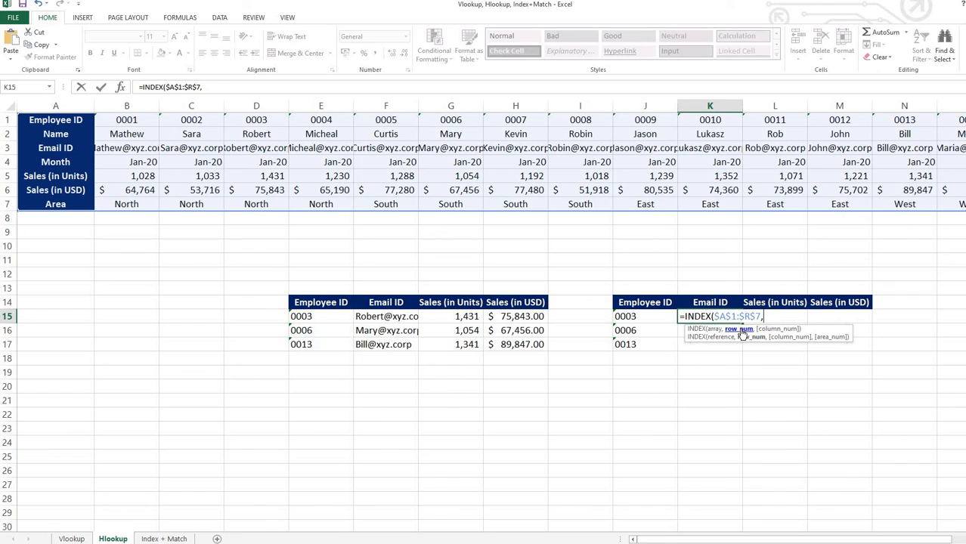
Add MATCH(K$14,$A$1:$A$7,0) as the row number argument in K15 and begin a second MATCH for the column number.
text(MATCH()
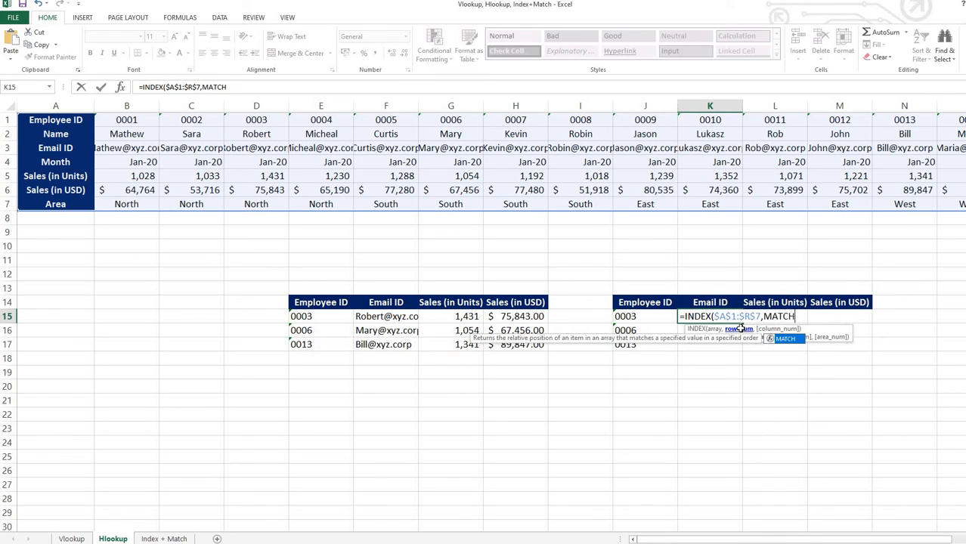
click(697, 306)
key(F4)
key(F4)
text(,)
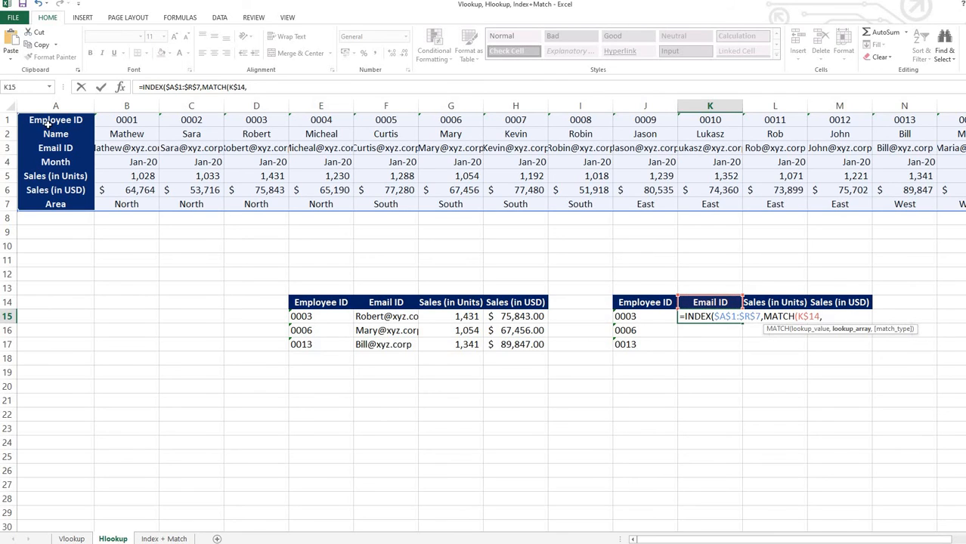
drag(47, 124, 57, 205)
key(F4)
text(,0),MATCH()
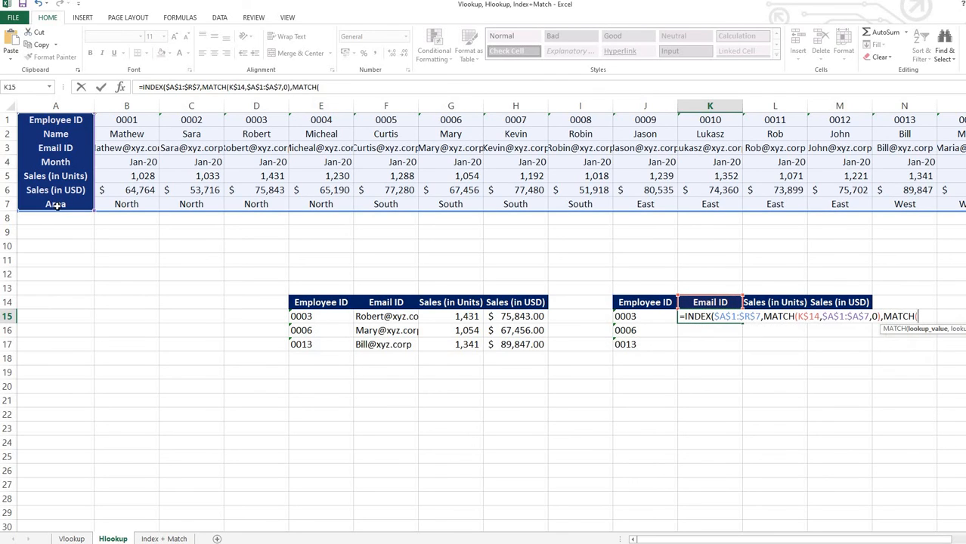
Complete the K15 formula with MATCH($J15,$A$1:$R$1,0) as the column number and copy it across K15:M17.
click(643, 313)
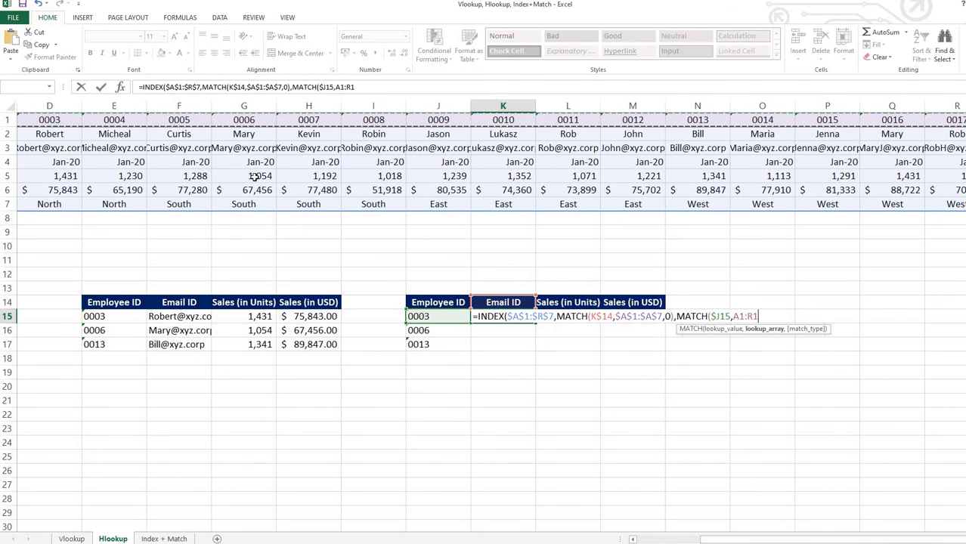
key(F4)
text(,0))
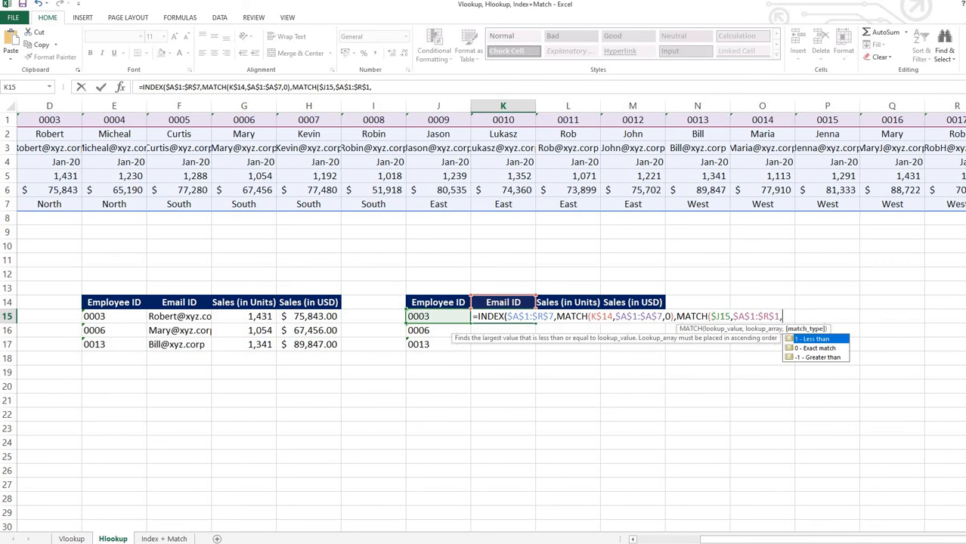
click(525, 319)
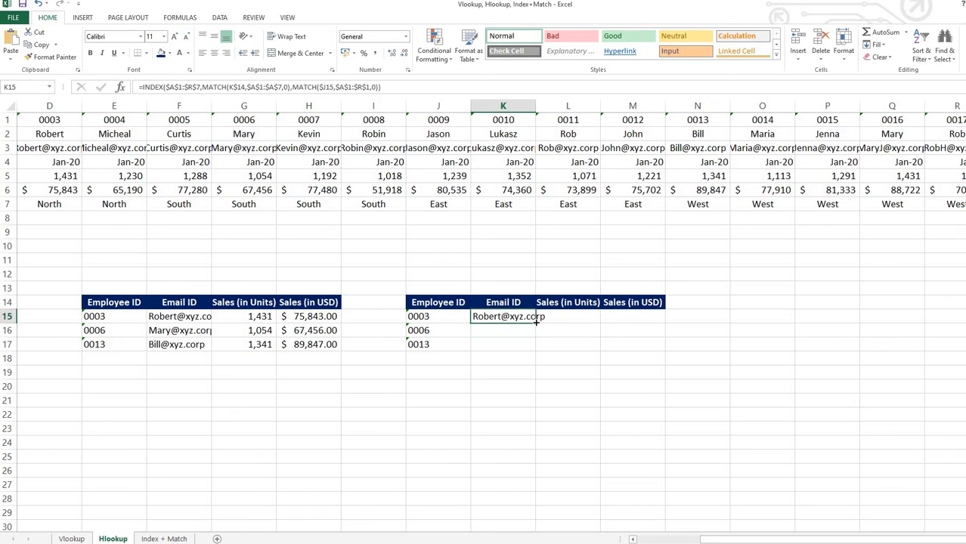
drag(535, 322, 621, 329)
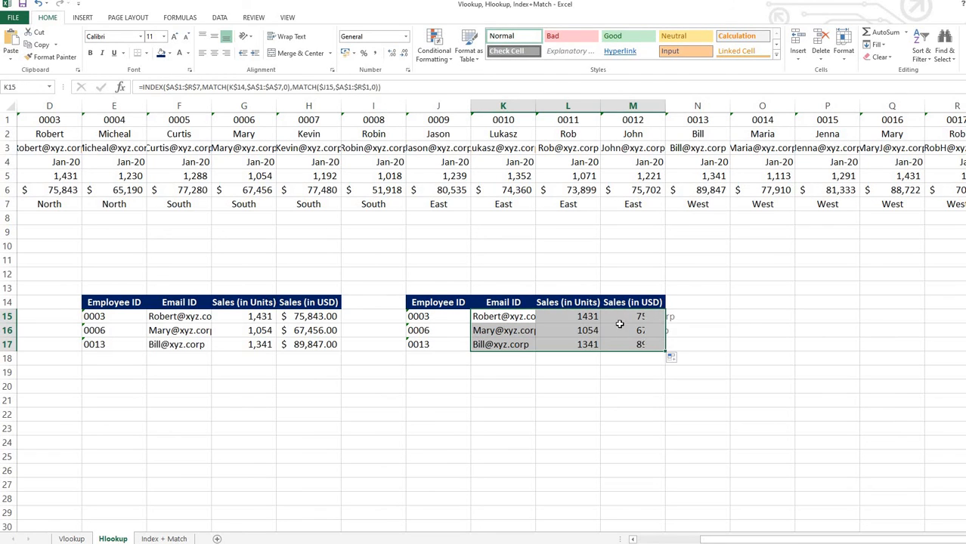
Copy the number formatting of the sales cells G15:H17 onto L15:M17 in the second lookup table.
drag(248, 315, 312, 344)
click(53, 56)
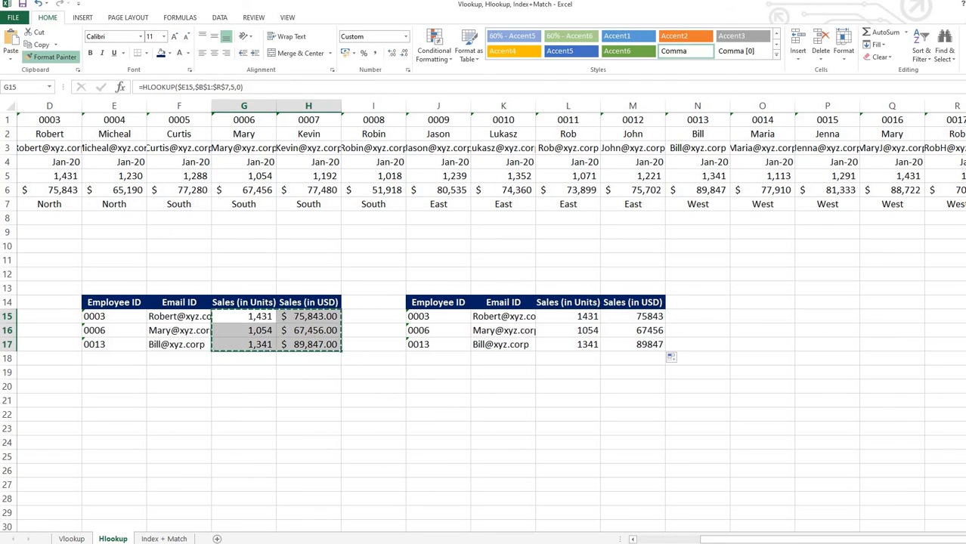
drag(571, 317, 643, 342)
click(695, 330)
click(587, 331)
scroll(624, 339, left, 3)
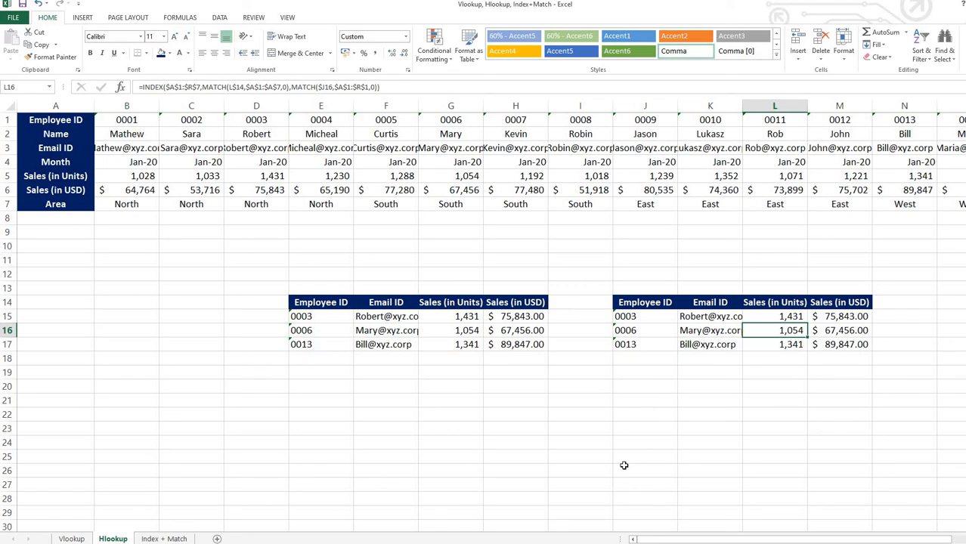
On the Index + Match sheet, start an INDEX formula in K3 with the absolute array $A$1:$G$18.
key(Up)
key(Left)
click(165, 539)
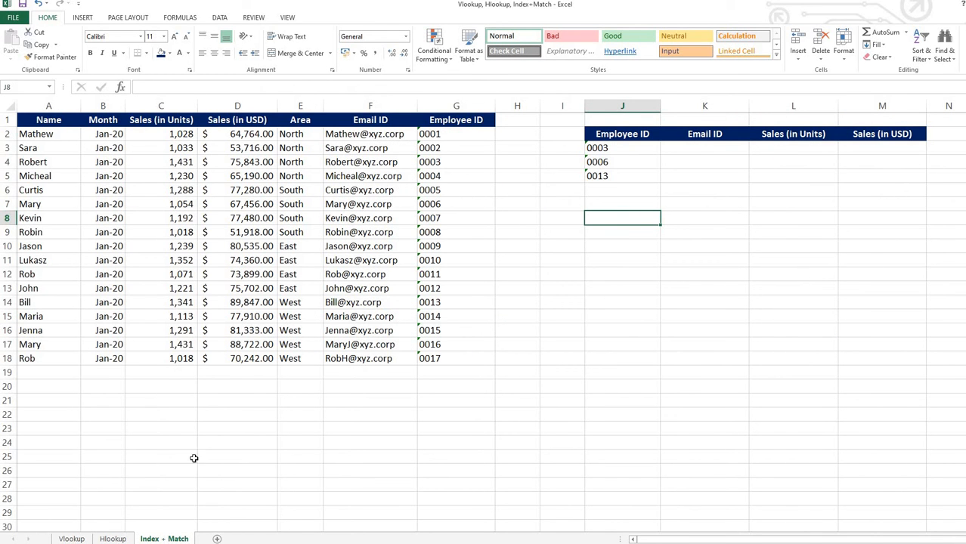
drag(451, 119, 468, 380)
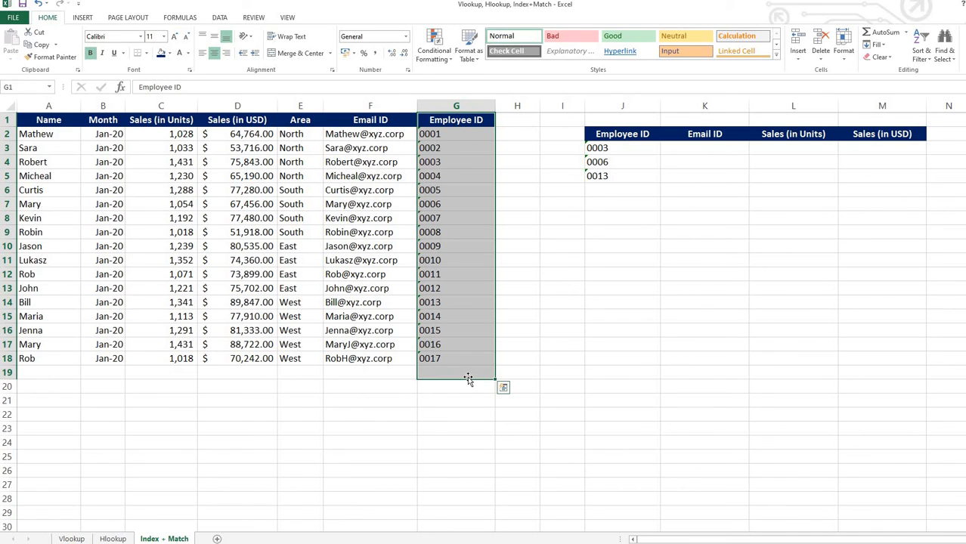
click(676, 148)
text(=)
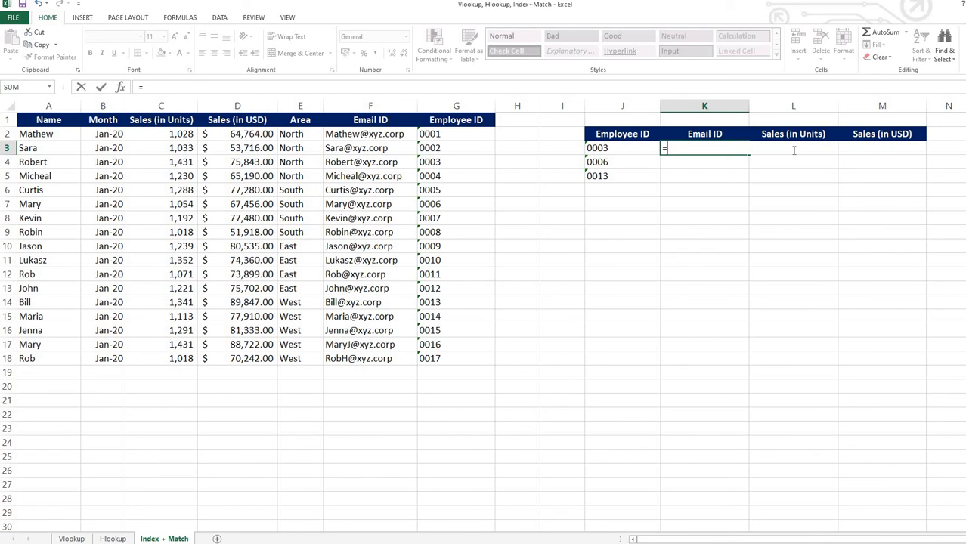
text(INDEX()
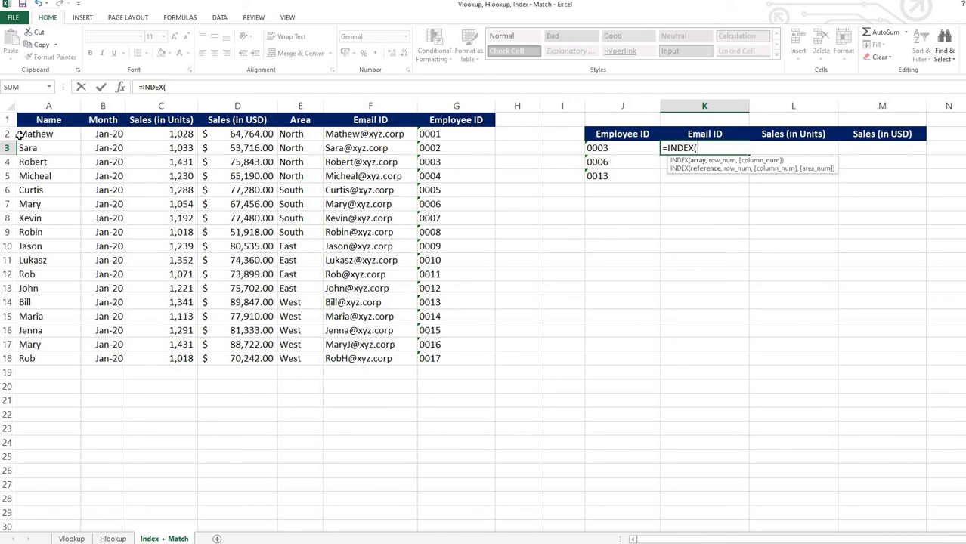
drag(36, 123, 478, 354)
key(F4)
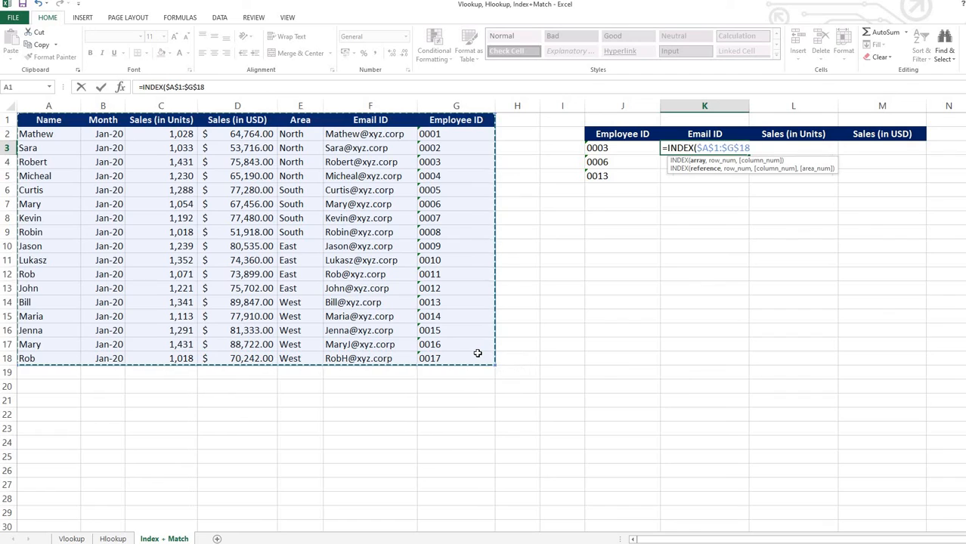
text(,)
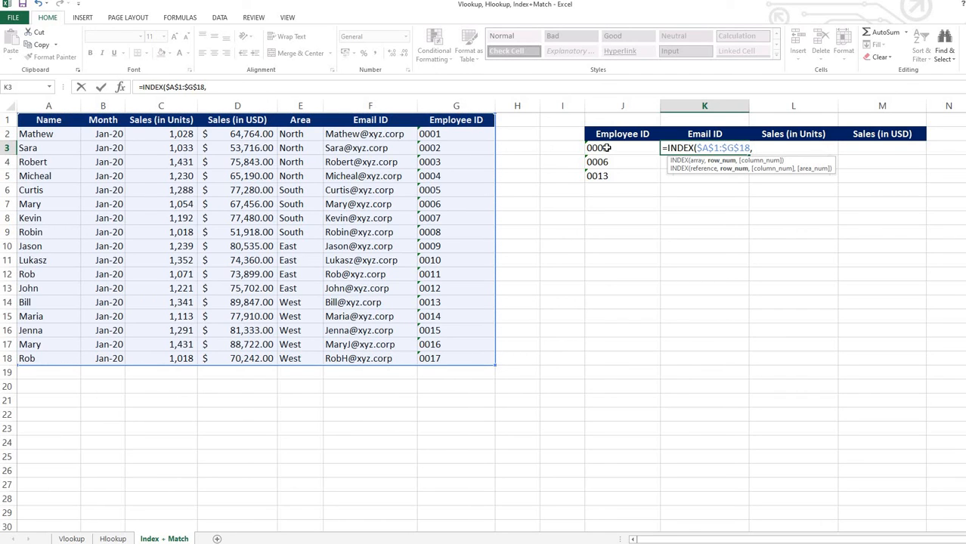
text(MATCH()
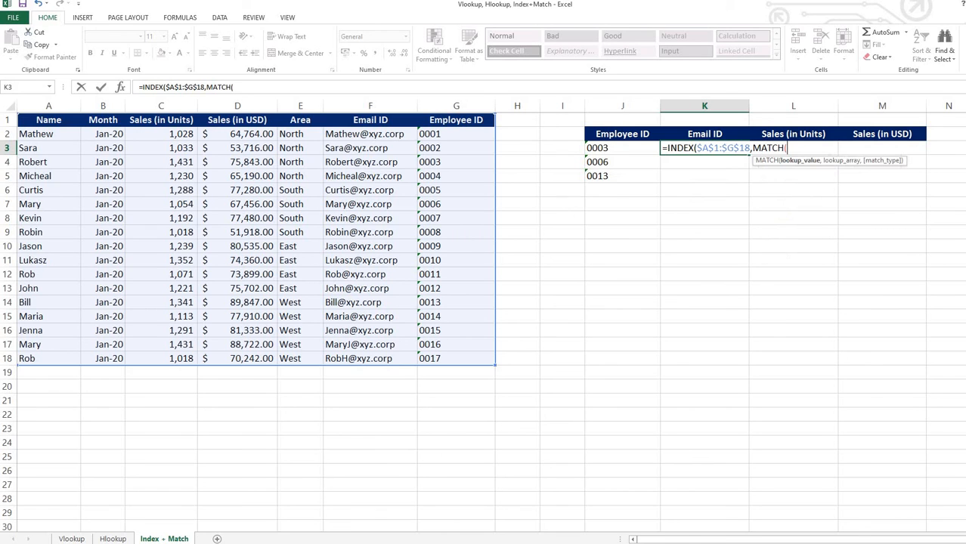
Add MATCH($J3,$G$1:$G$18,0) as the row number argument of the INDEX formula in K3.
click(606, 148)
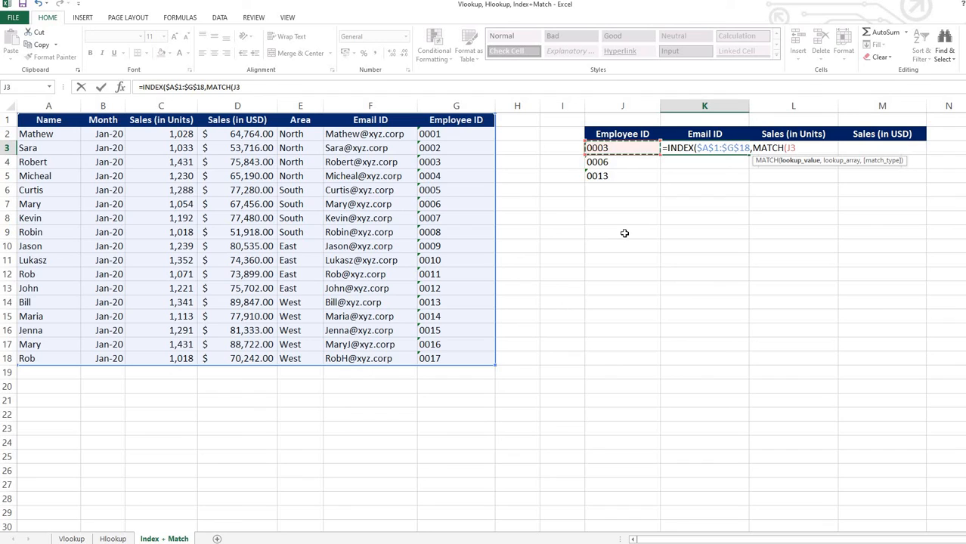
key(F4)
key(F4)
key(F4)
text(,)
drag(446, 121, 456, 356)
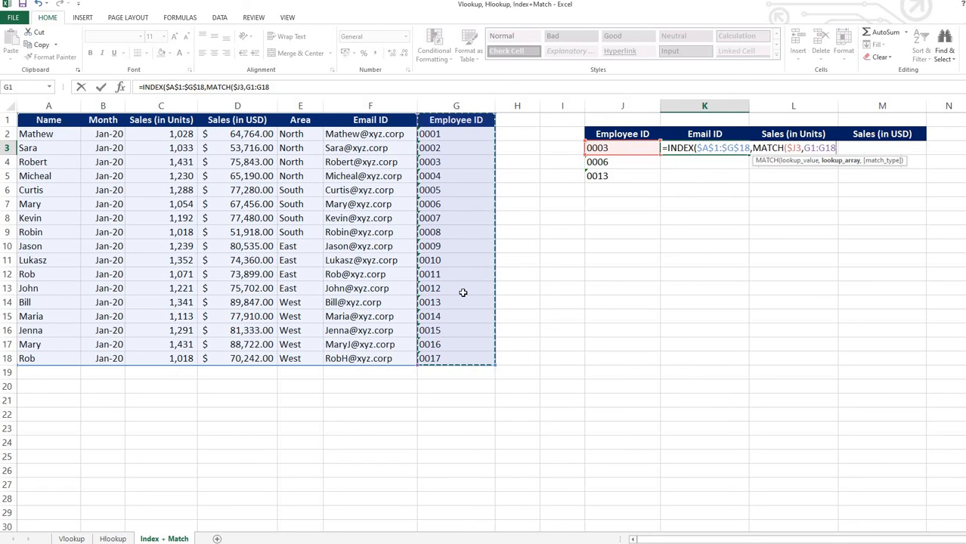
key(F4)
text(,)
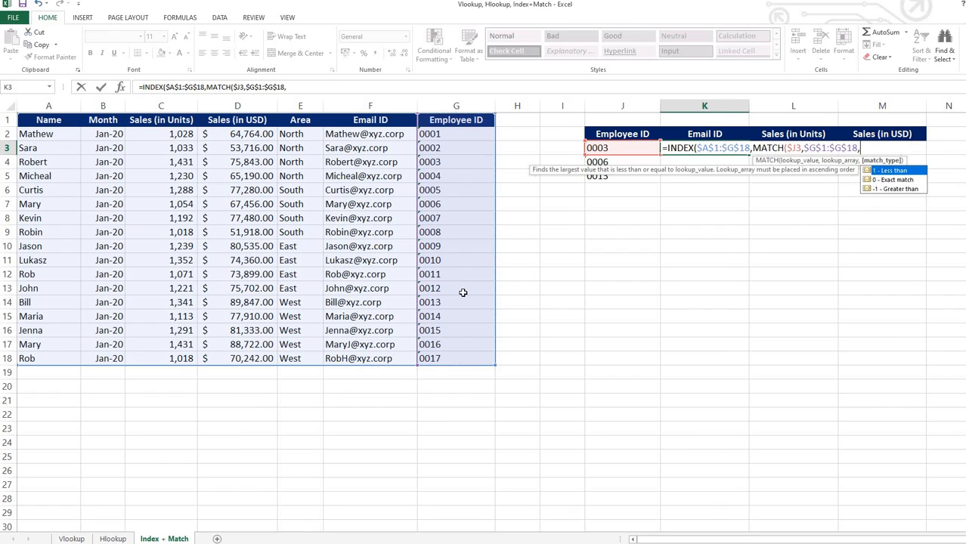
text(0),MAT)
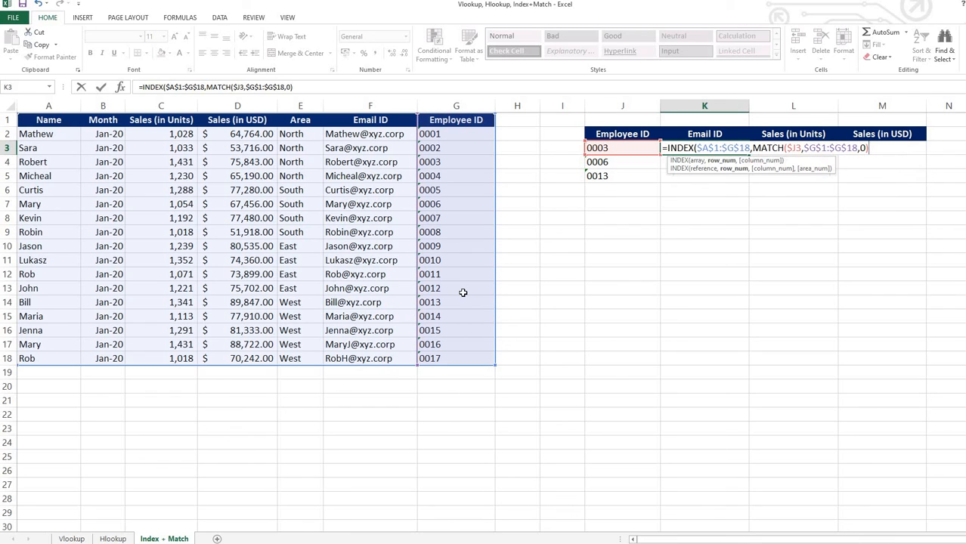
Complete the K3 formula with MATCH(K$2,$A$1:$G$1,0) as the column number and copy it across K3:M5.
key(Tab)
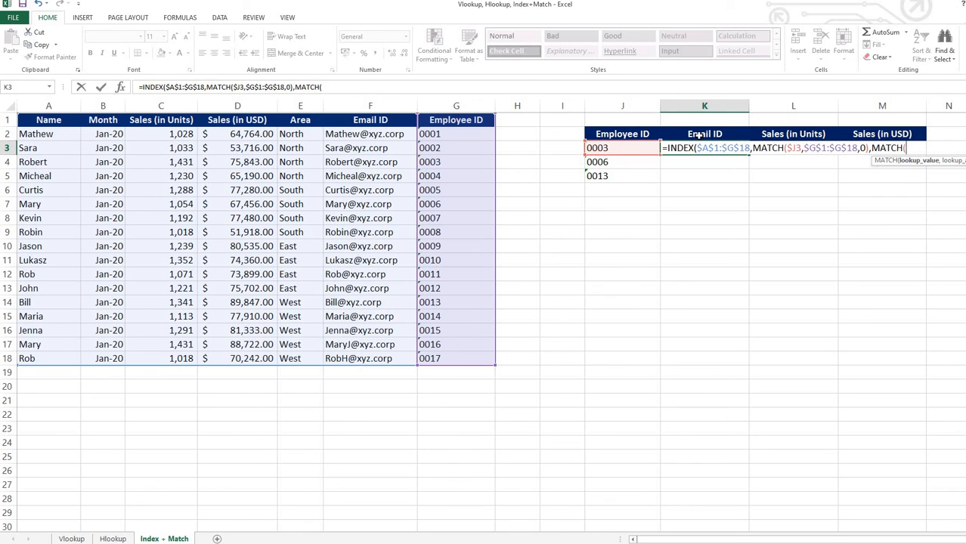
click(699, 134)
key(F4)
key(F4)
text(,)
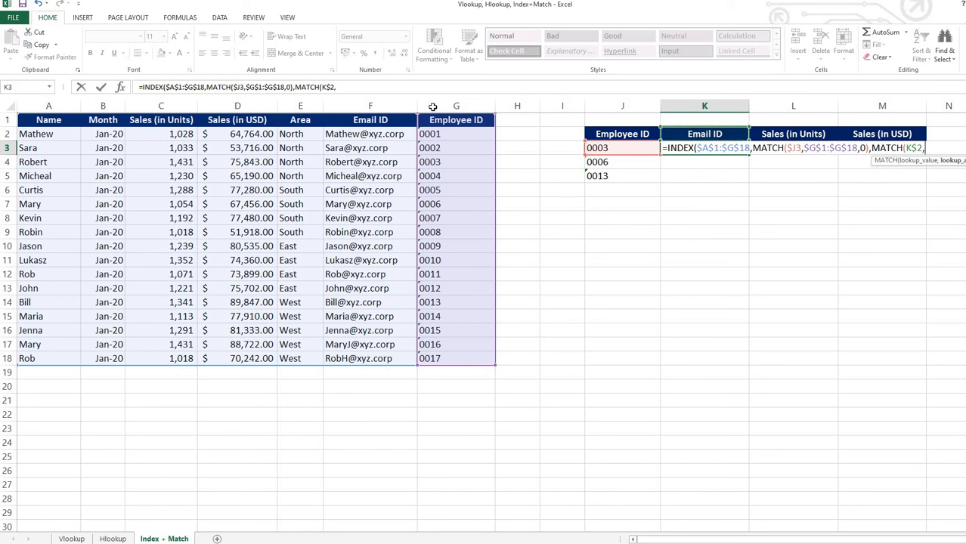
drag(49, 119, 461, 120)
key(F4)
text(,)
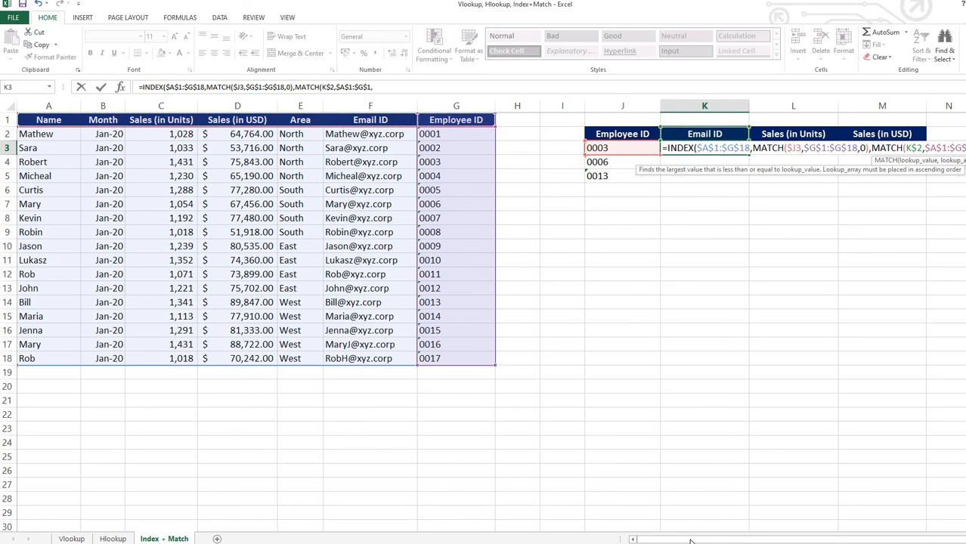
drag(690, 541, 781, 541)
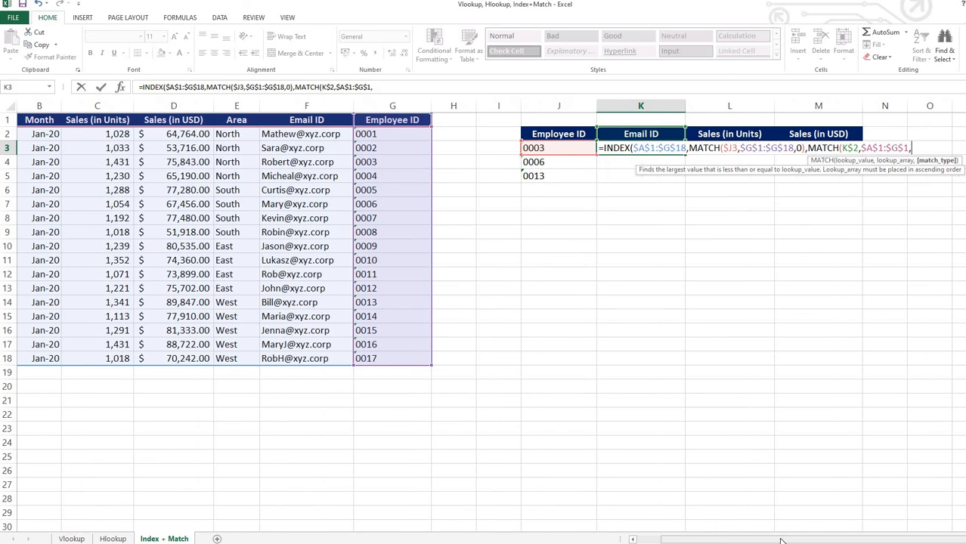
text(0)))
key(ctrl+Return)
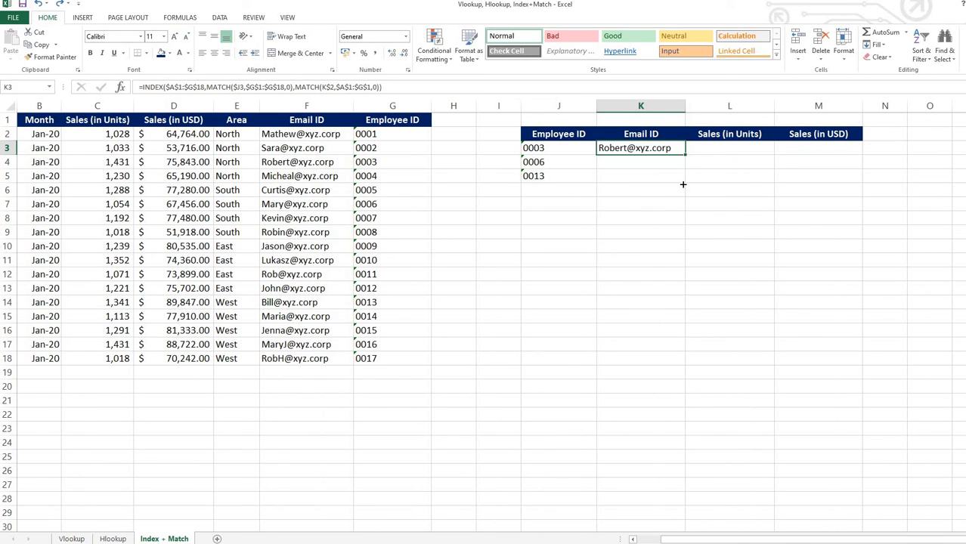
drag(685, 155, 862, 183)
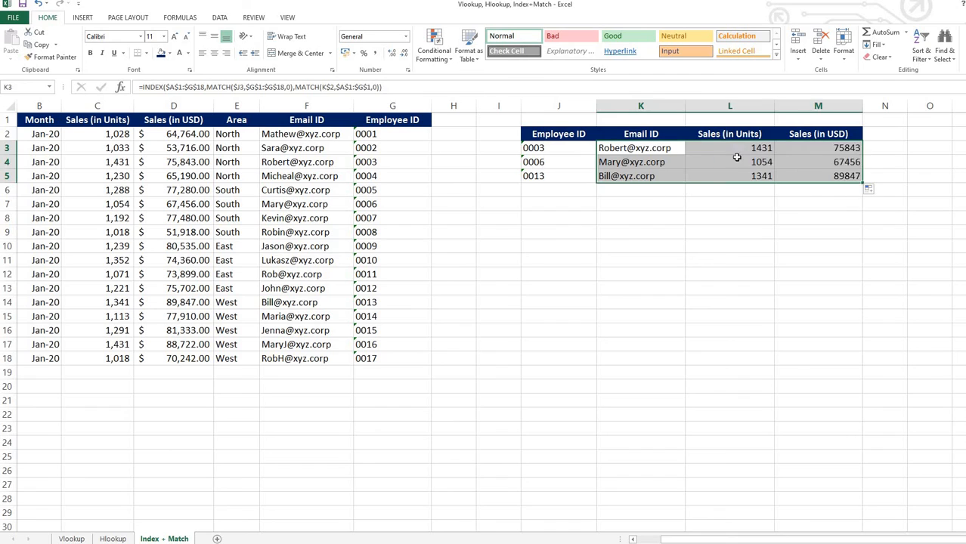
Format the unit sales in L3:L5 in comma style without decimals and the USD sales in M3:M5 as English (United States) dollar accounting.
drag(737, 149, 809, 175)
click(736, 147)
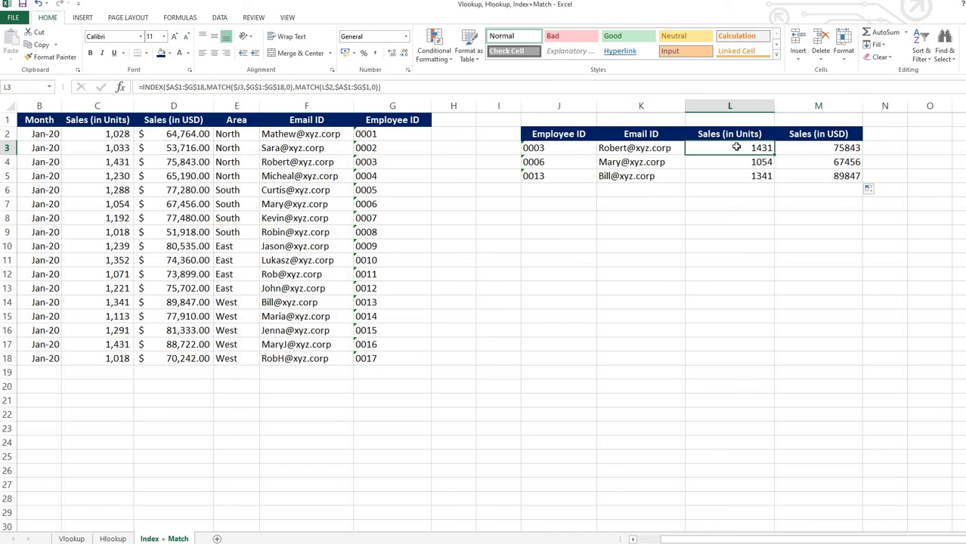
shift+click(738, 182)
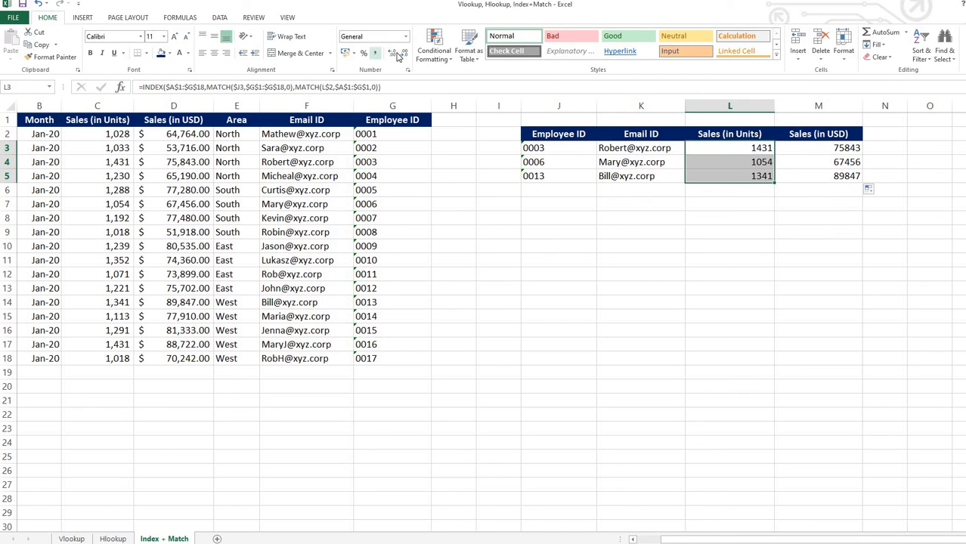
click(375, 54)
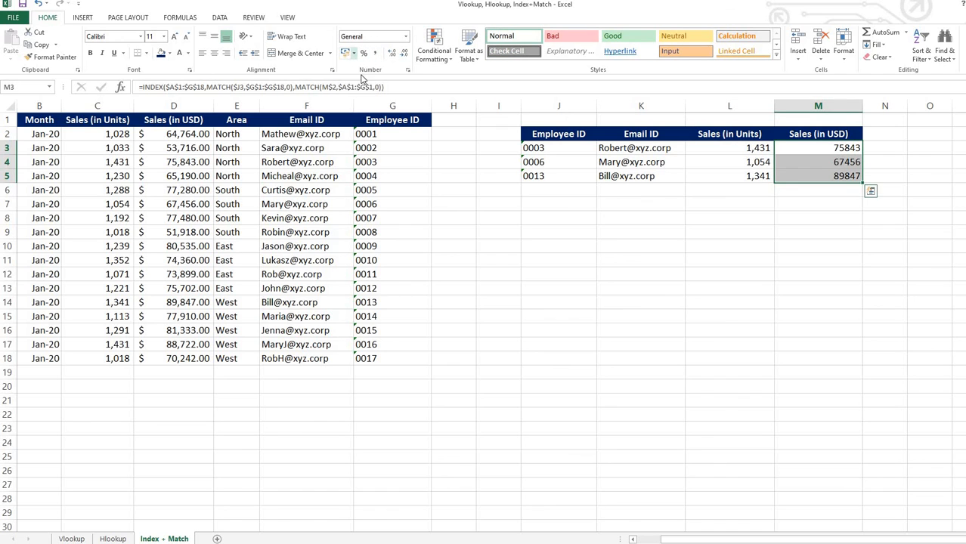
click(353, 54)
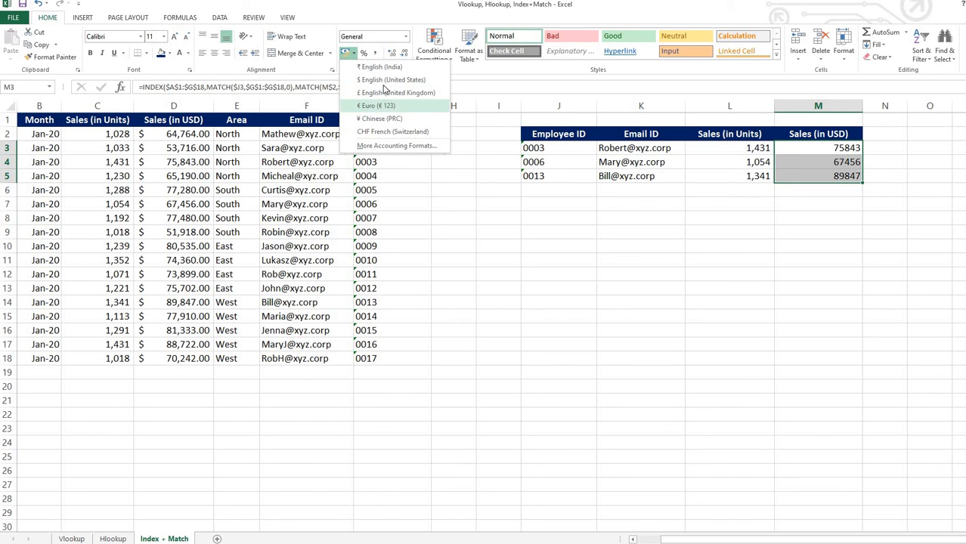
click(391, 80)
drag(558, 136, 831, 177)
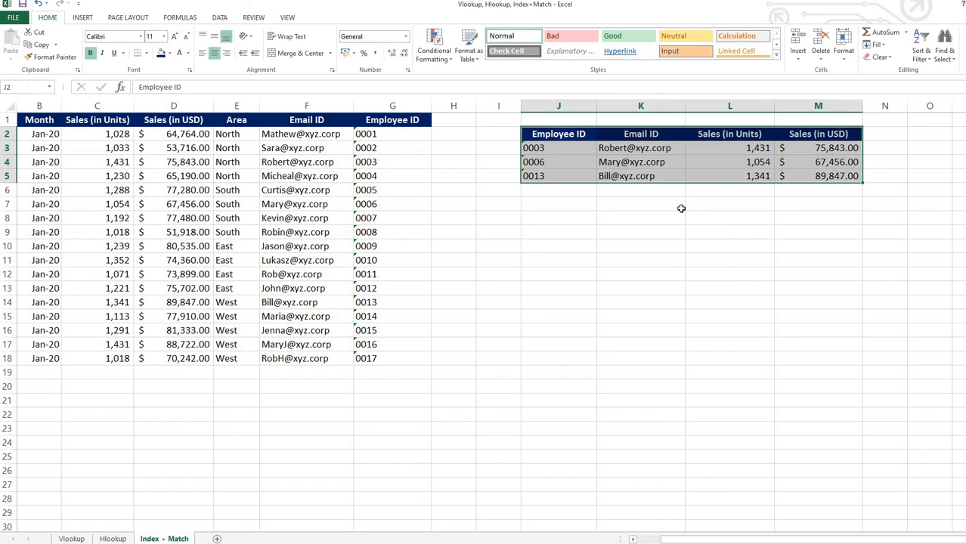
click(687, 207)
click(542, 179)
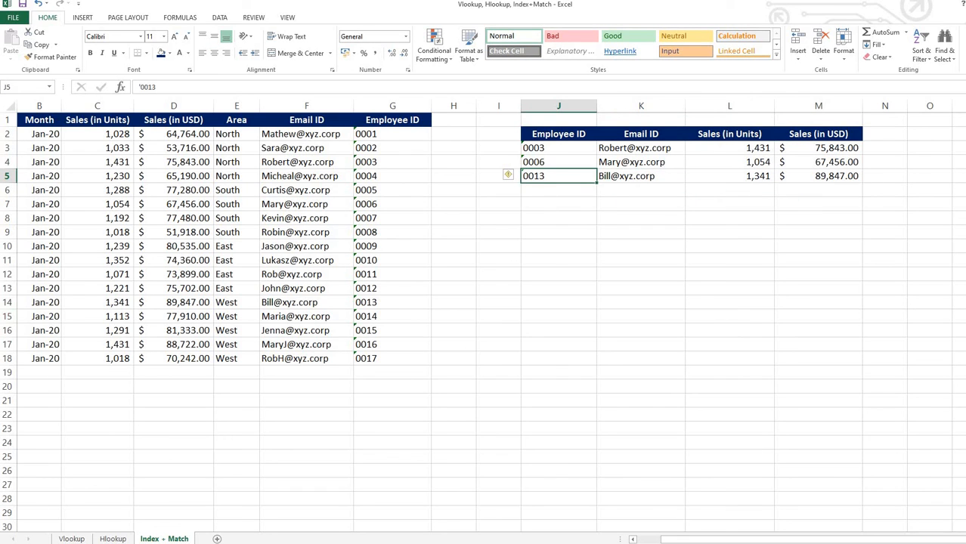